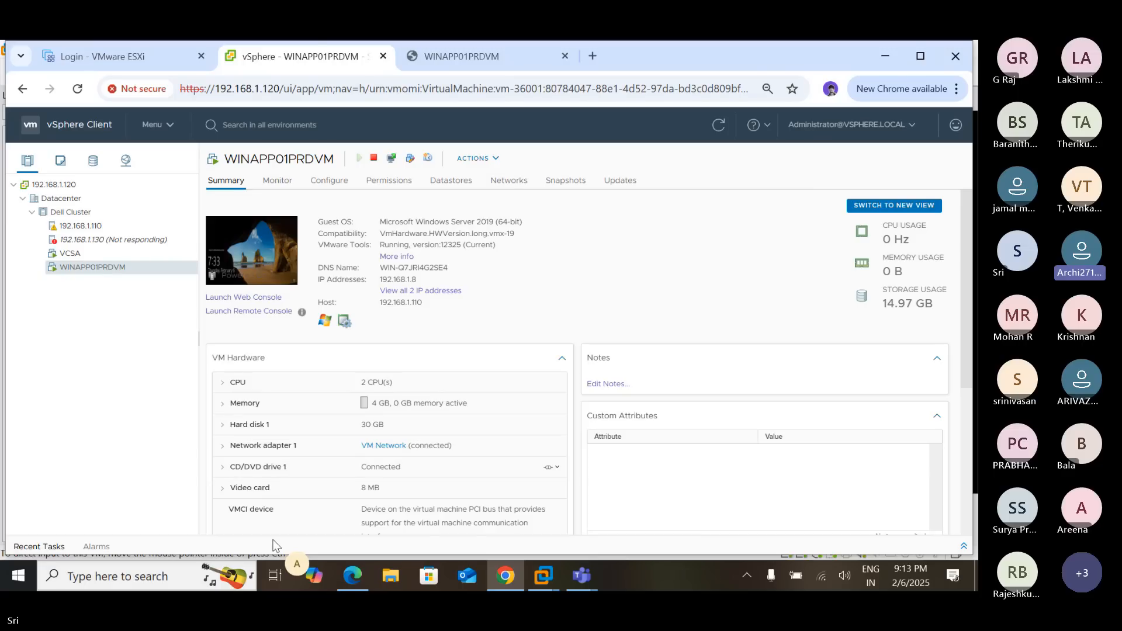
Review the virtual hardware settings of the running WINAPP01PRDVM and close them without changes
click(498, 163)
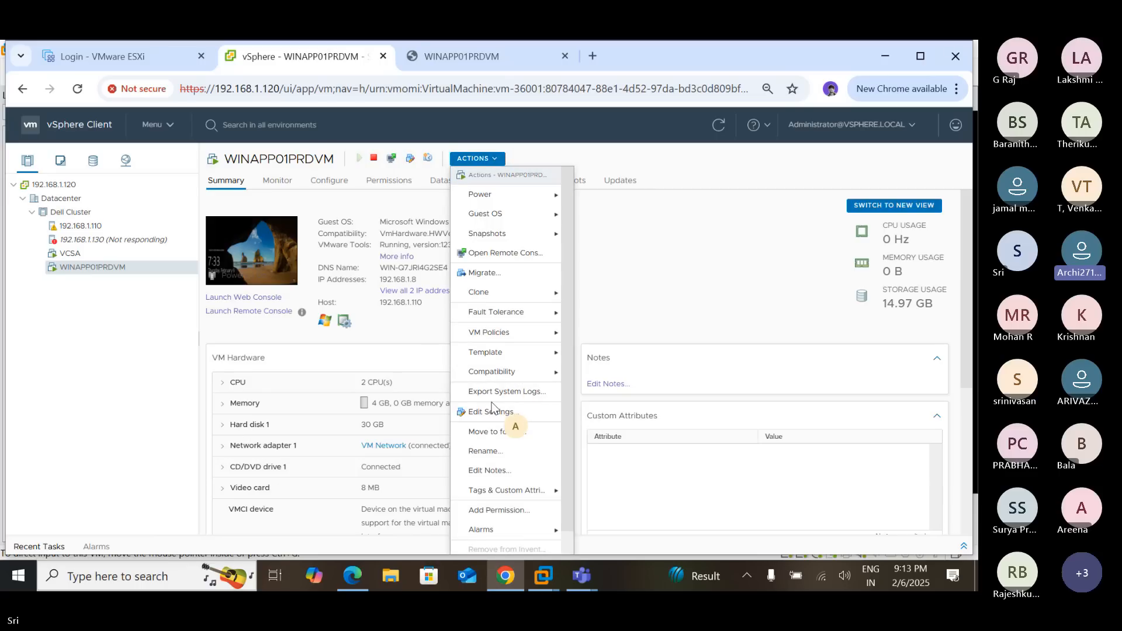
click(492, 410)
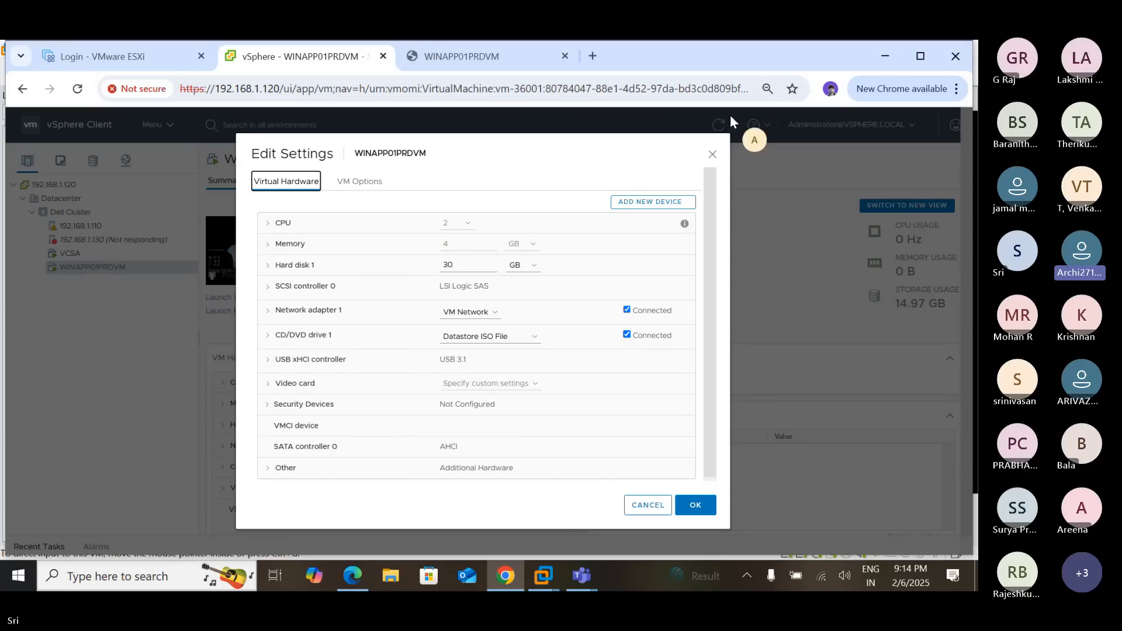
click(712, 154)
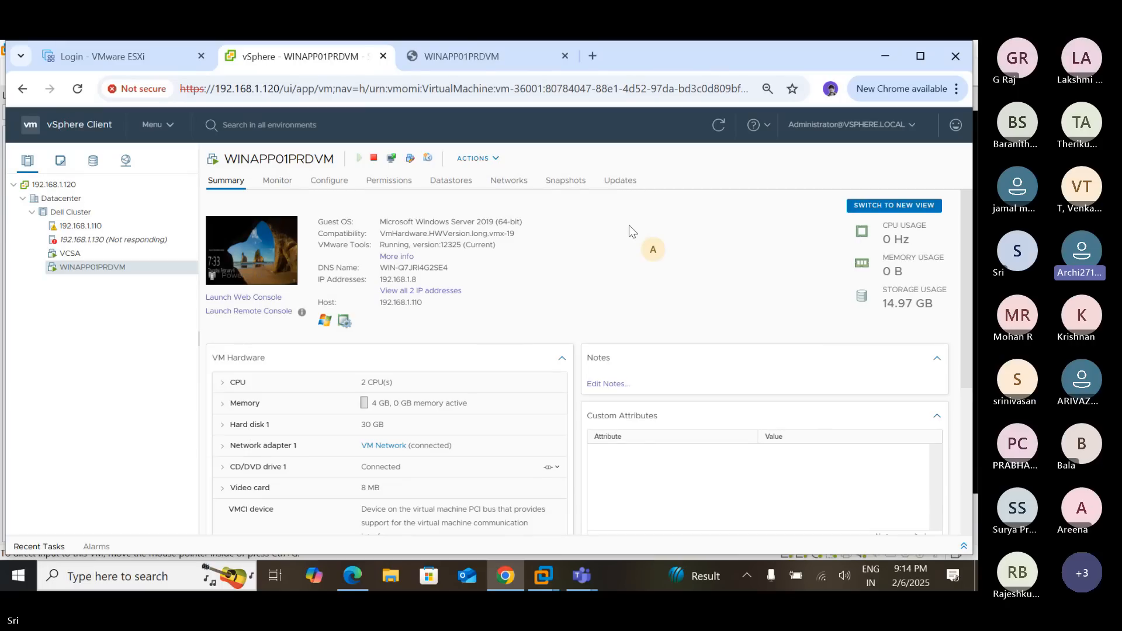
Shut down the guest operating system of WINAPP01PRDVM and refresh its status
click(374, 161)
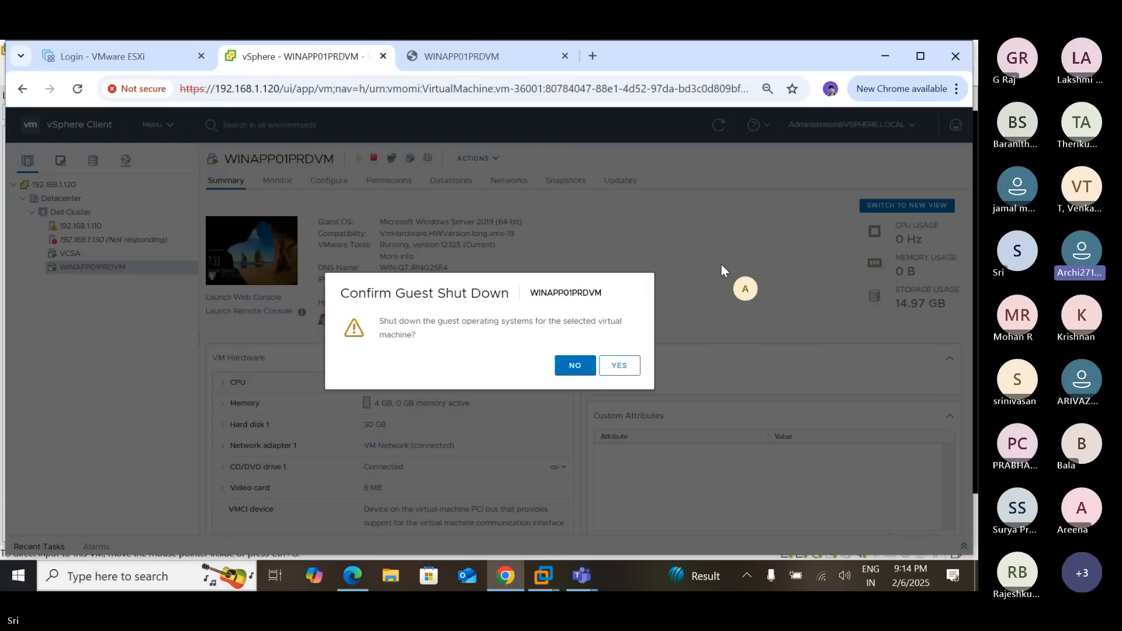
click(631, 366)
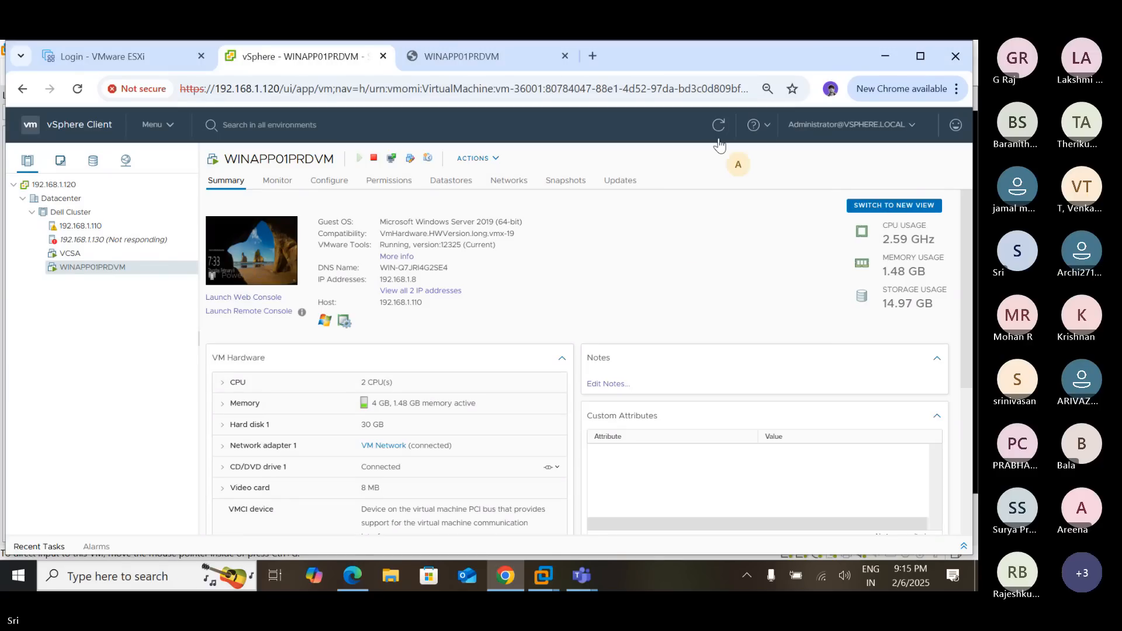
click(719, 125)
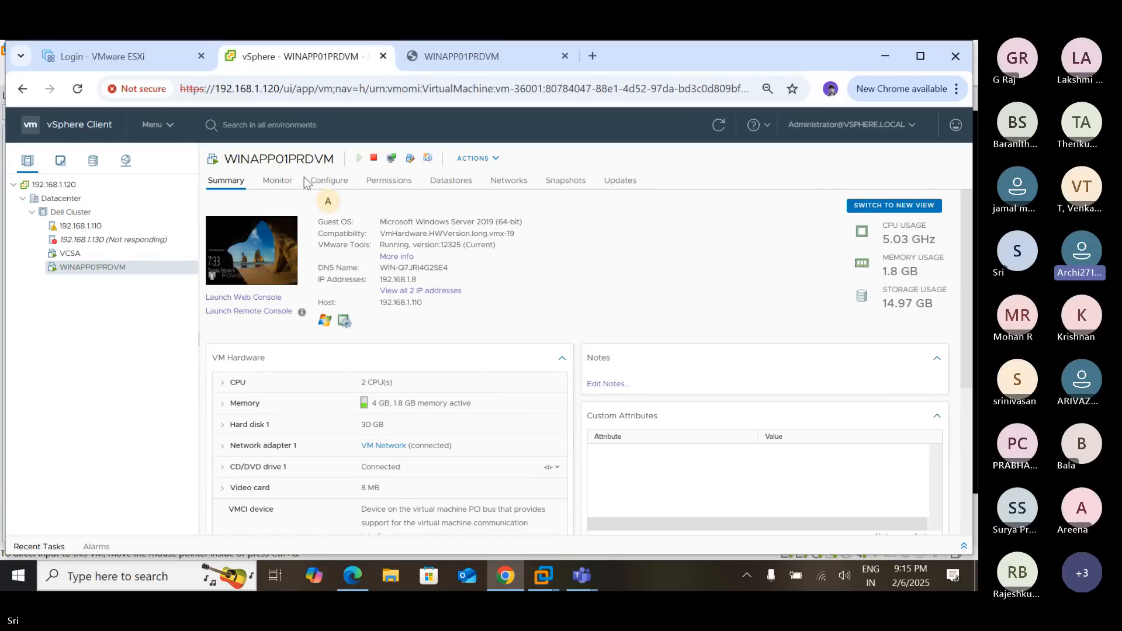
Examine the monitored task history of WINAPP01PRDVM and return to its summary
click(277, 181)
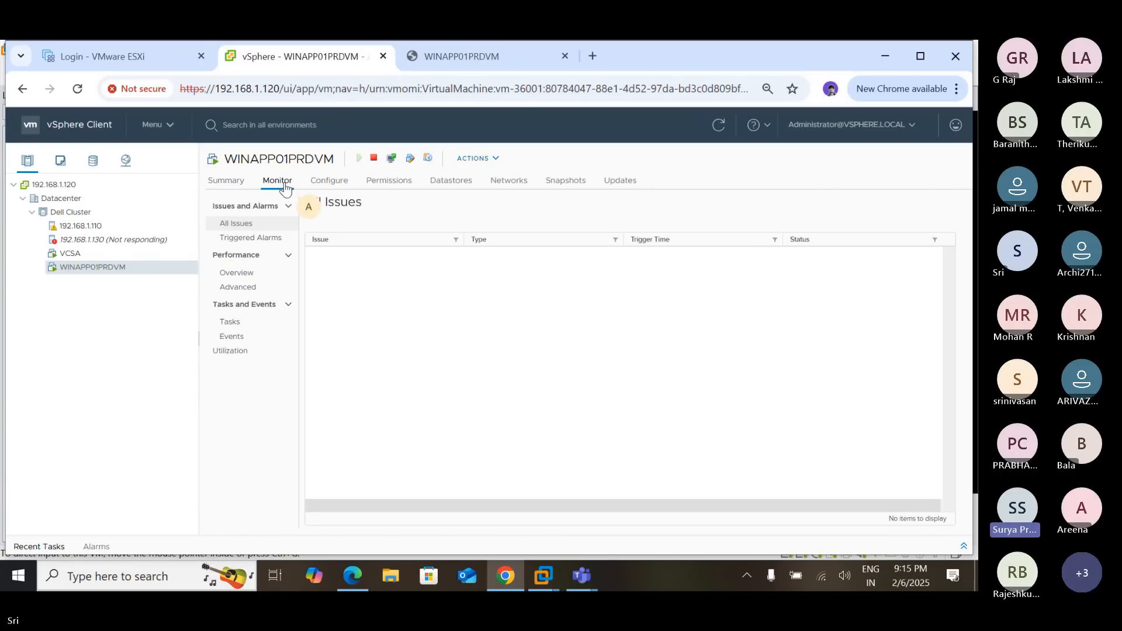
click(250, 325)
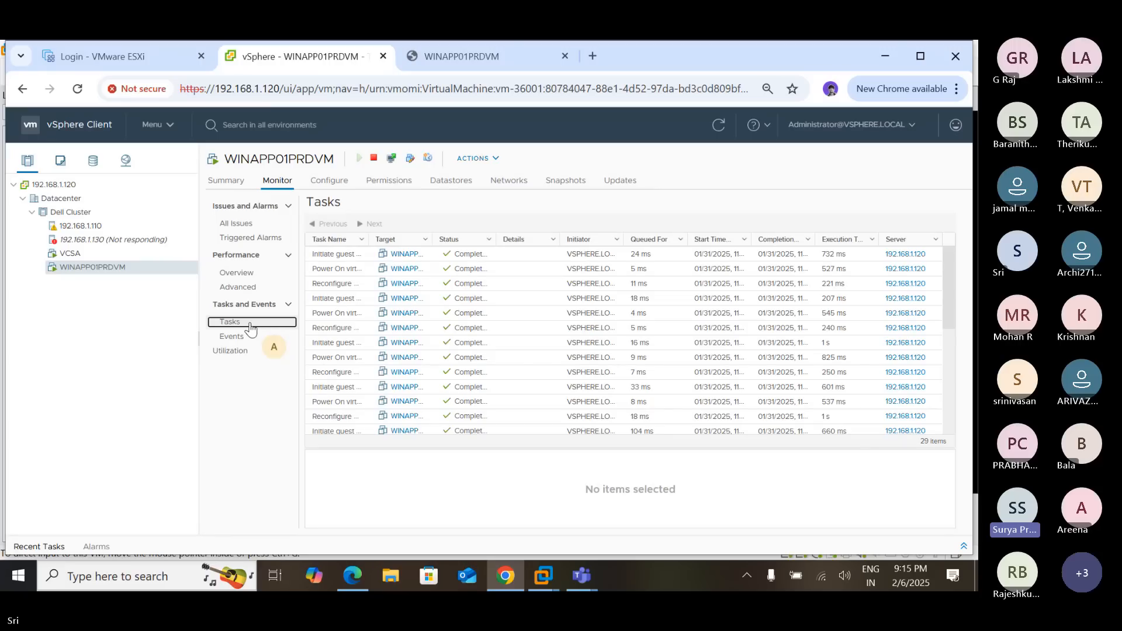
click(227, 183)
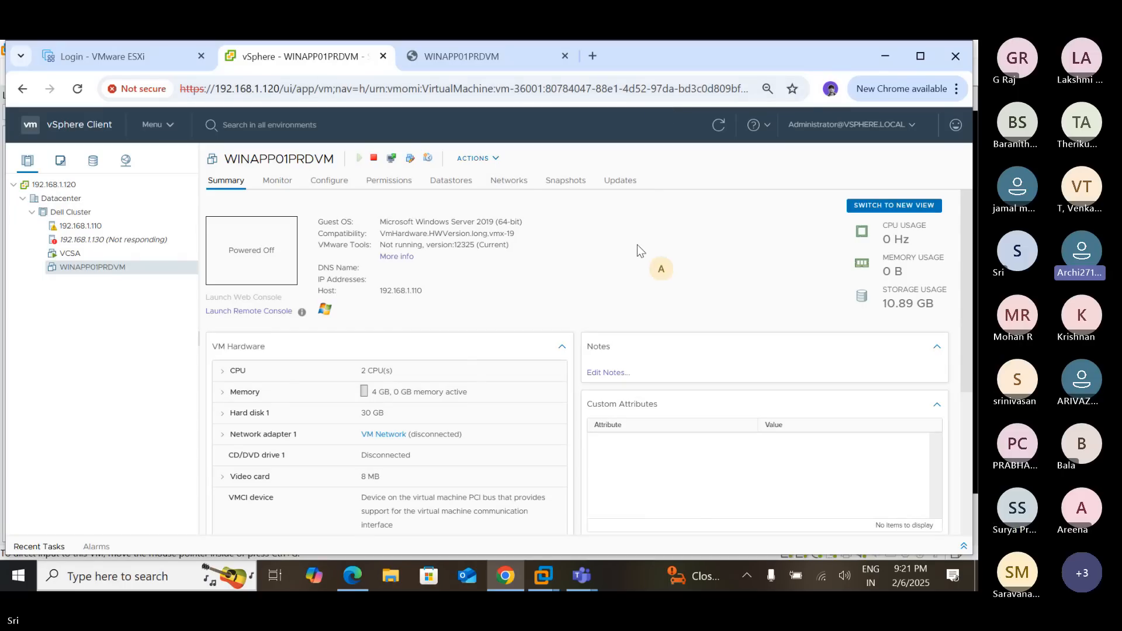
Enable CPU Hot Add in the CPU settings of the powered-off WINAPP01PRDVM and save the change
click(499, 164)
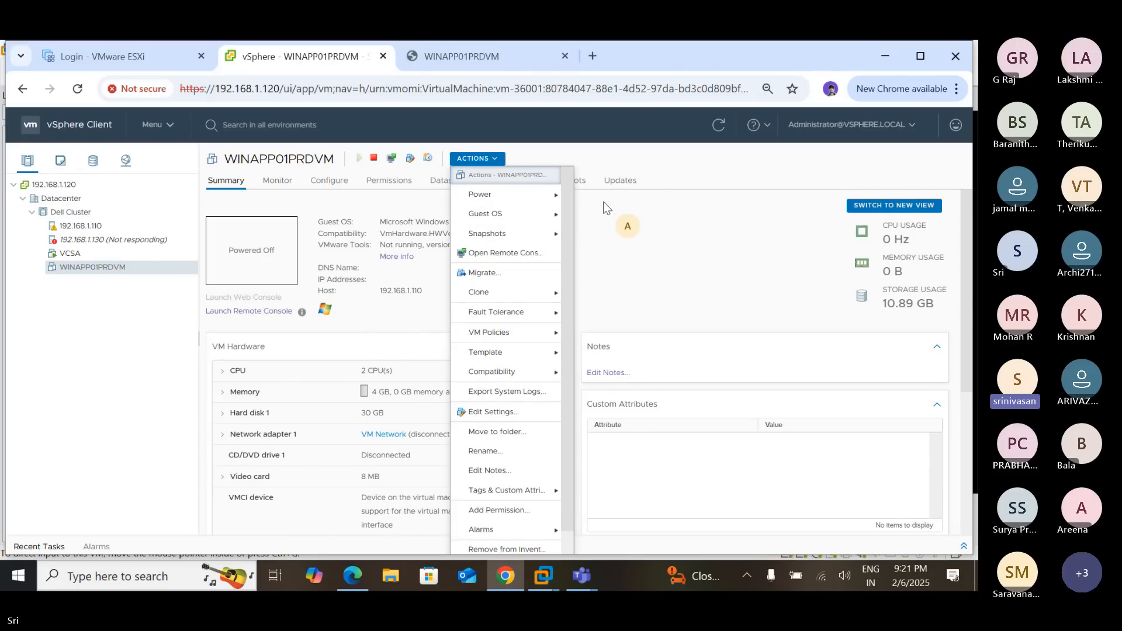
click(672, 220)
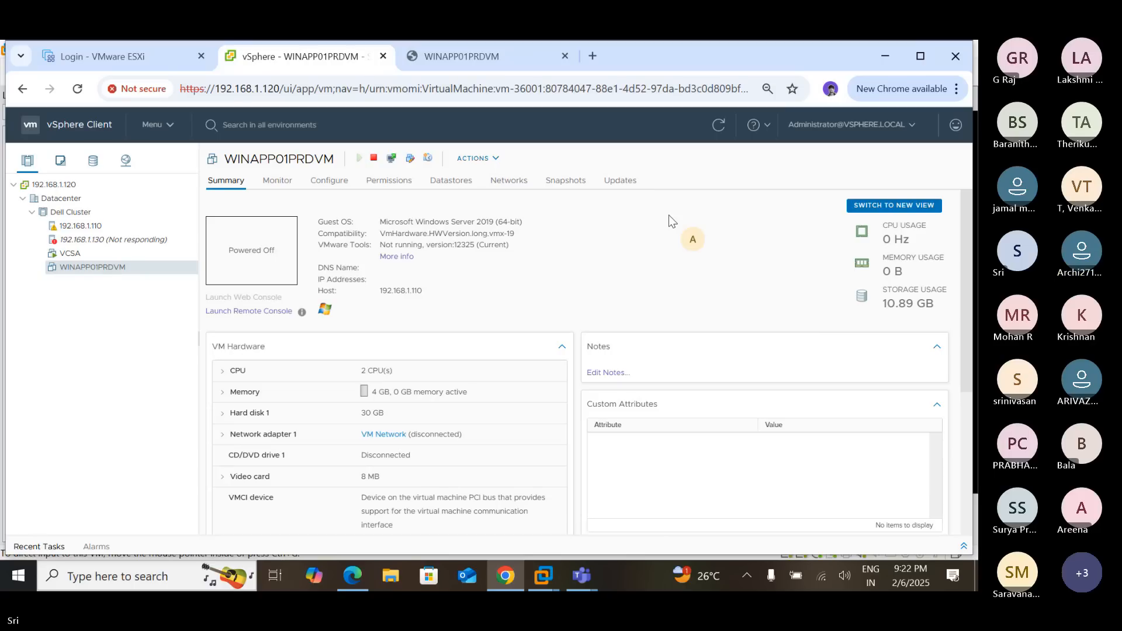
click(496, 164)
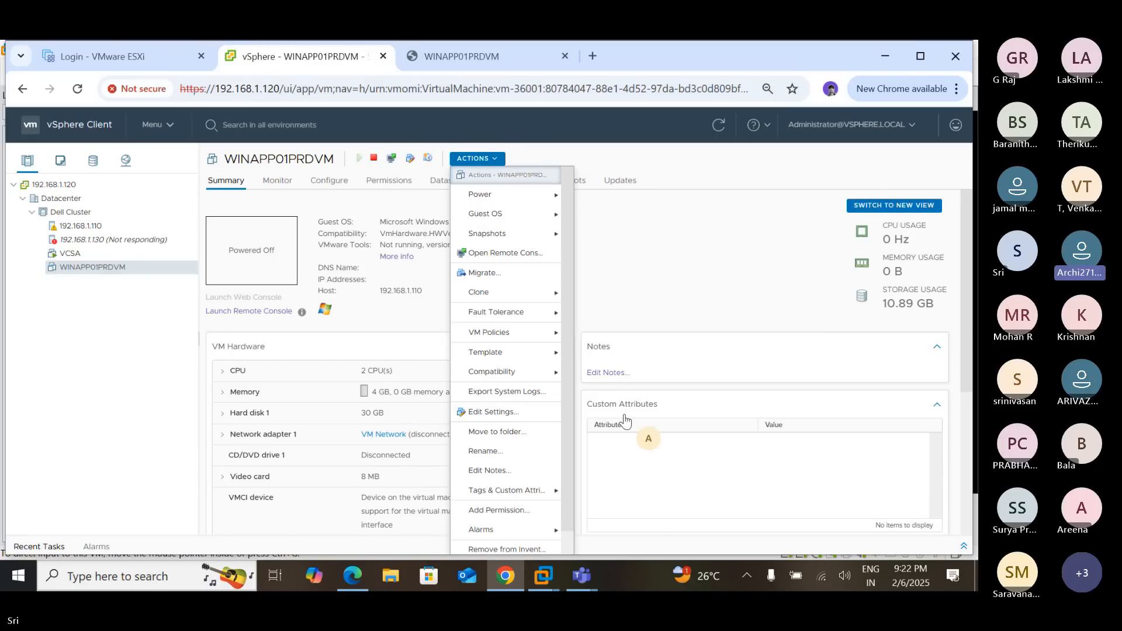
click(507, 413)
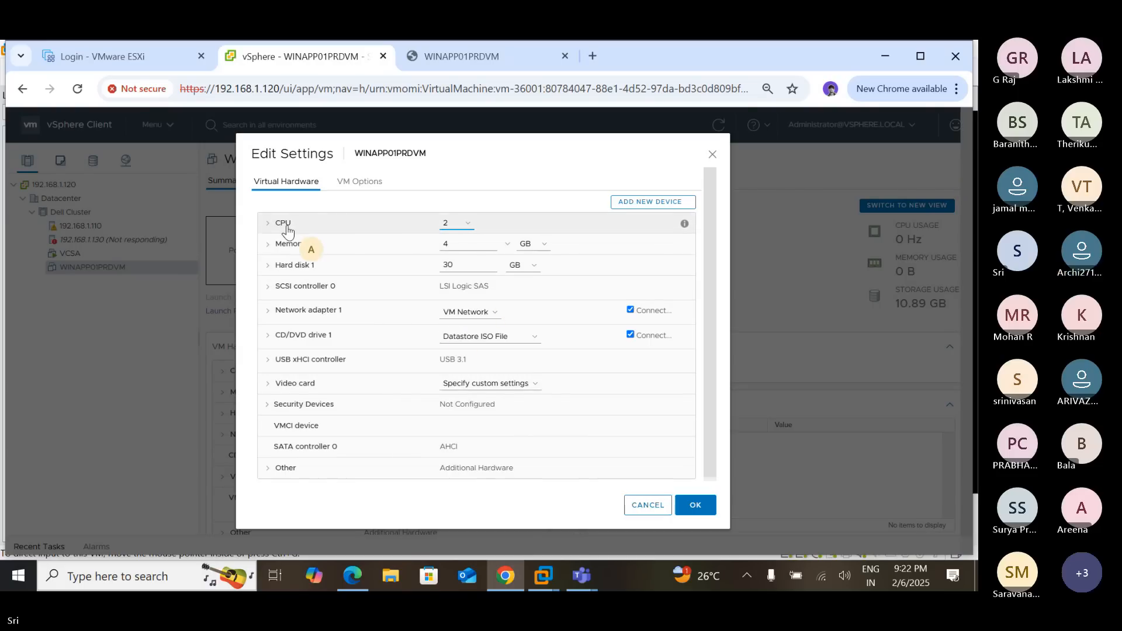
click(284, 224)
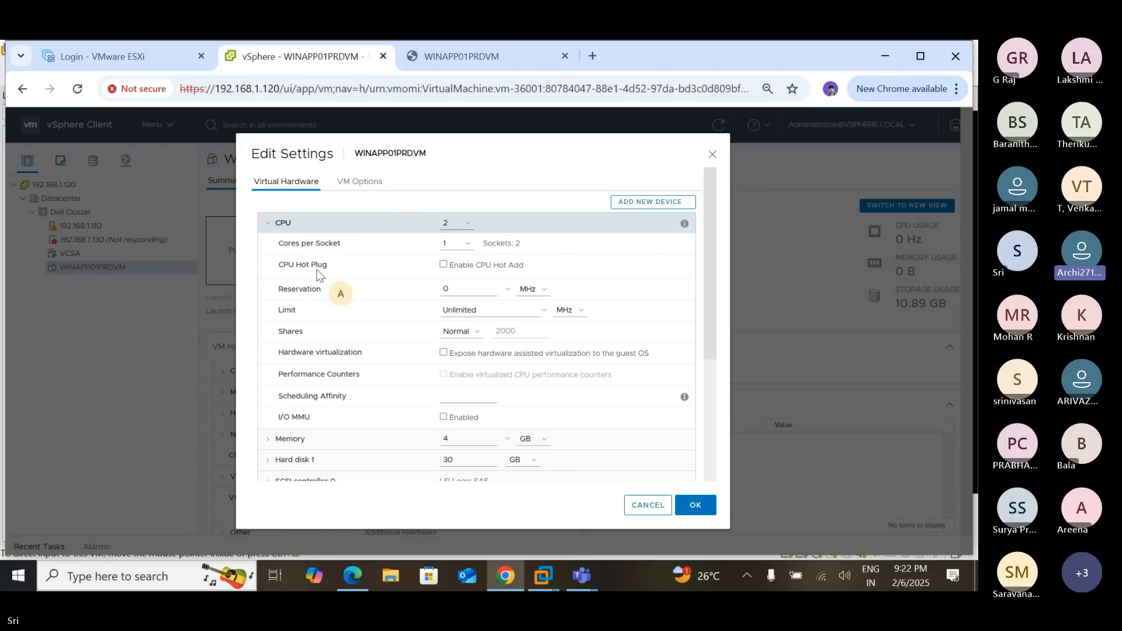
click(443, 265)
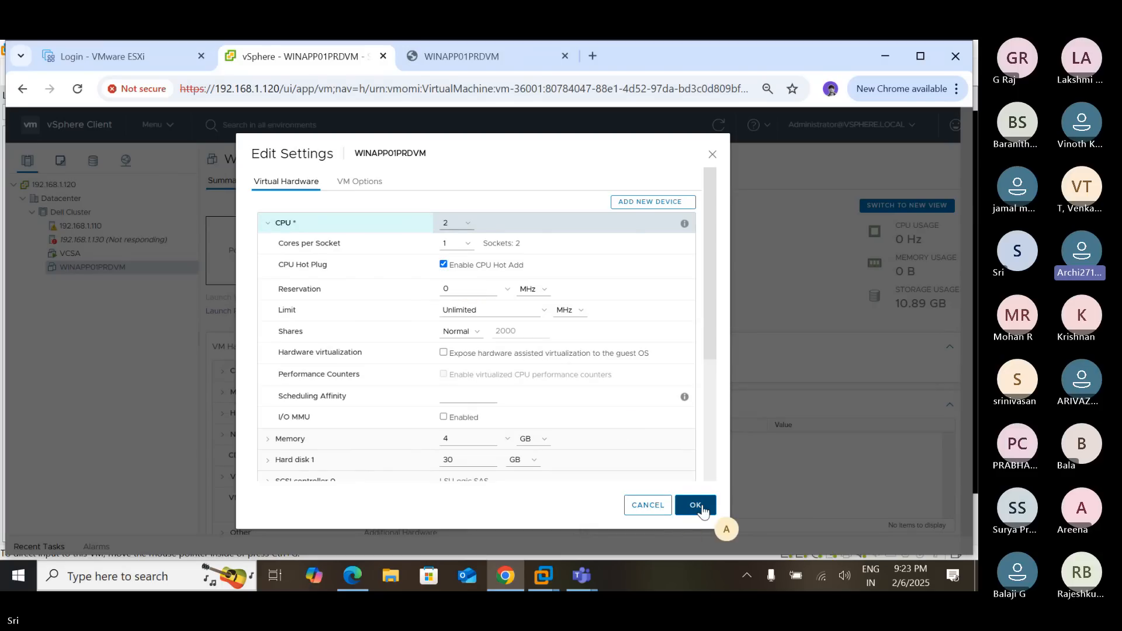
click(701, 506)
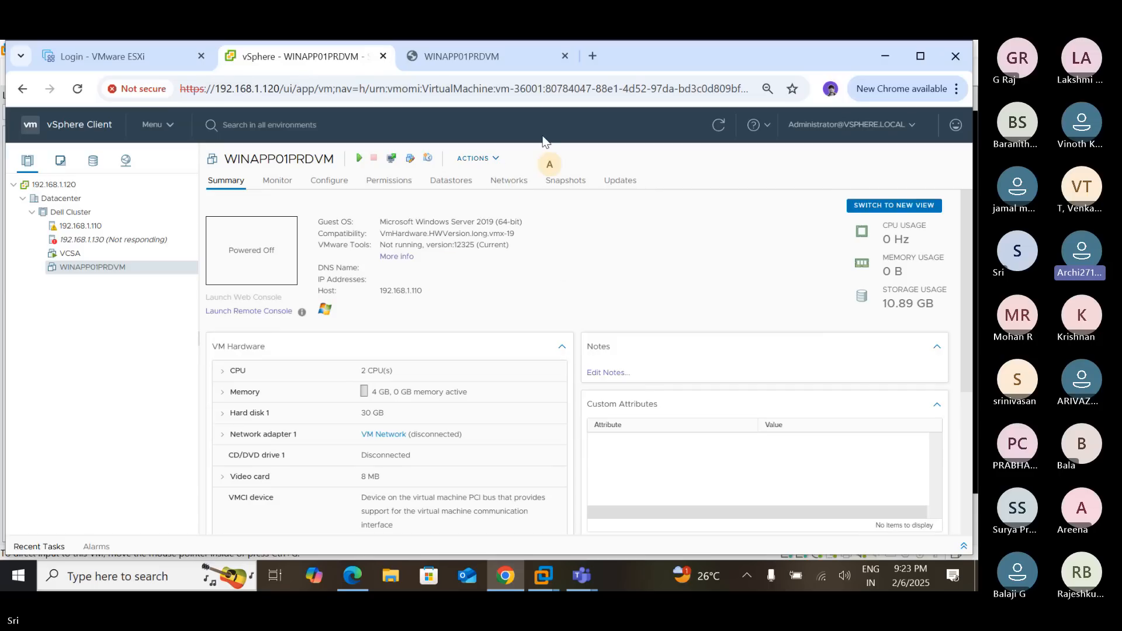
Reopen the virtual hardware settings of WINAPP01PRDVM, check the CPU Hot Plug option and close them
click(496, 162)
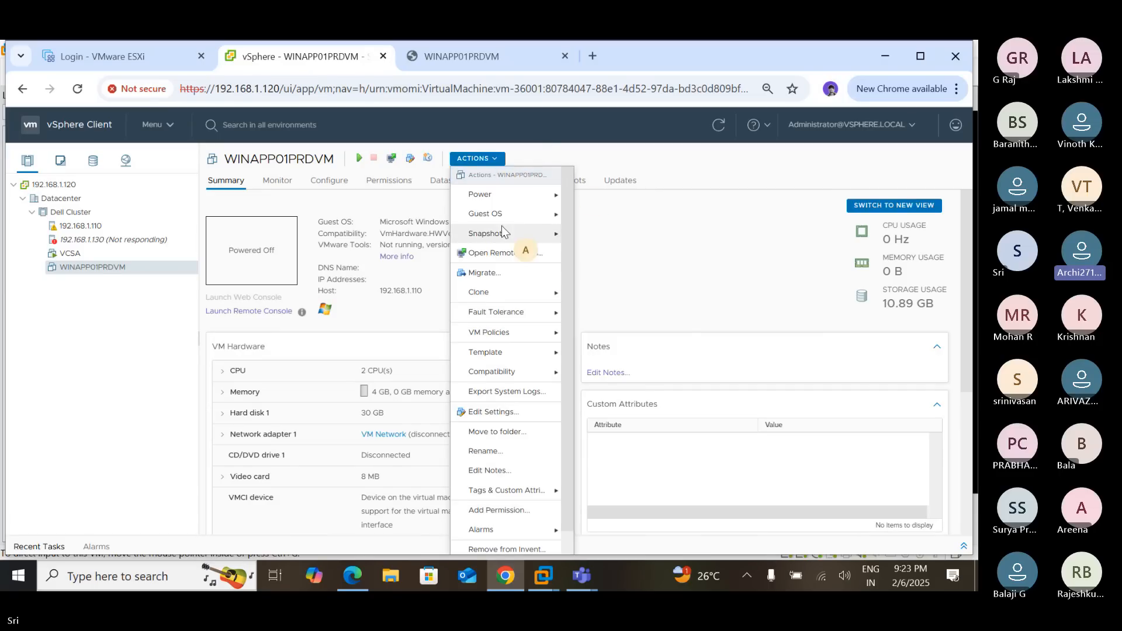
mouse_move(496, 321)
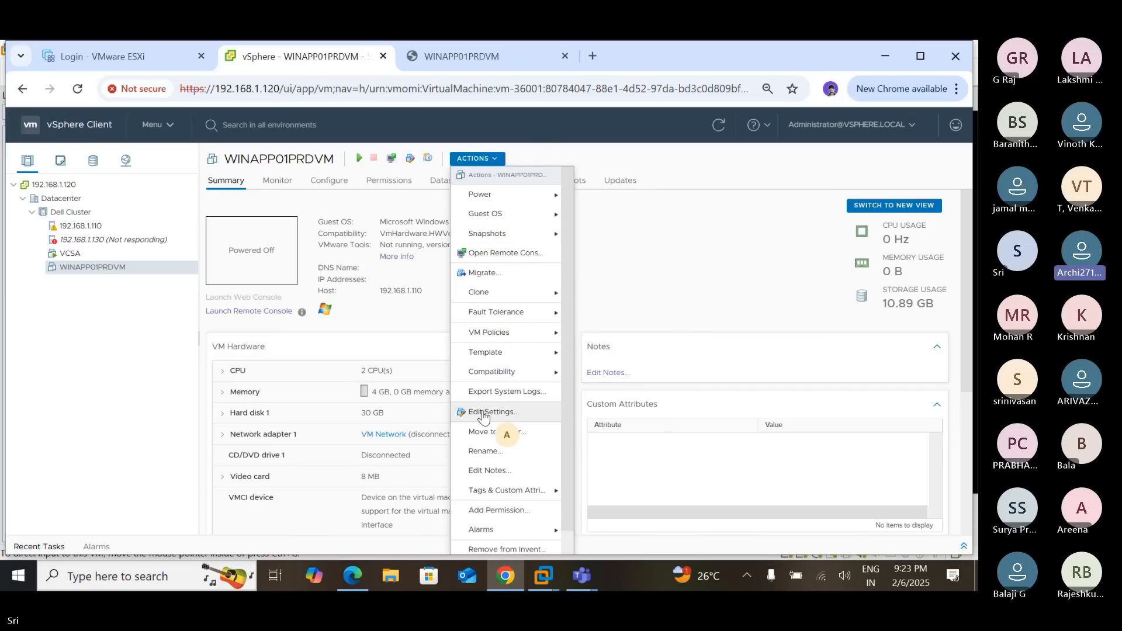
click(485, 412)
click(467, 406)
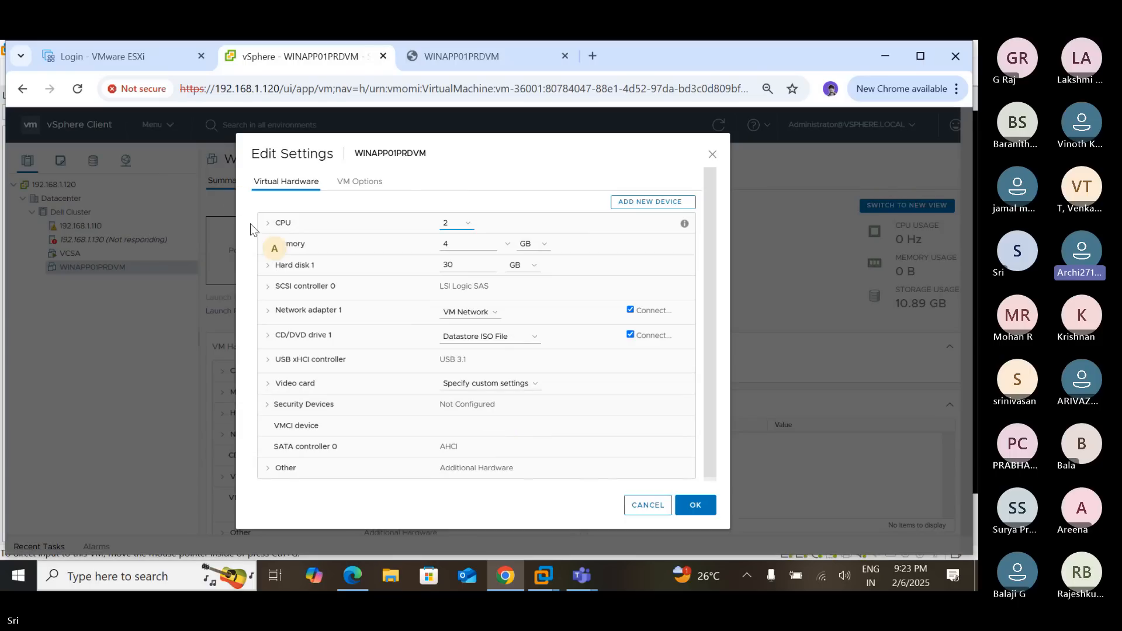
click(272, 221)
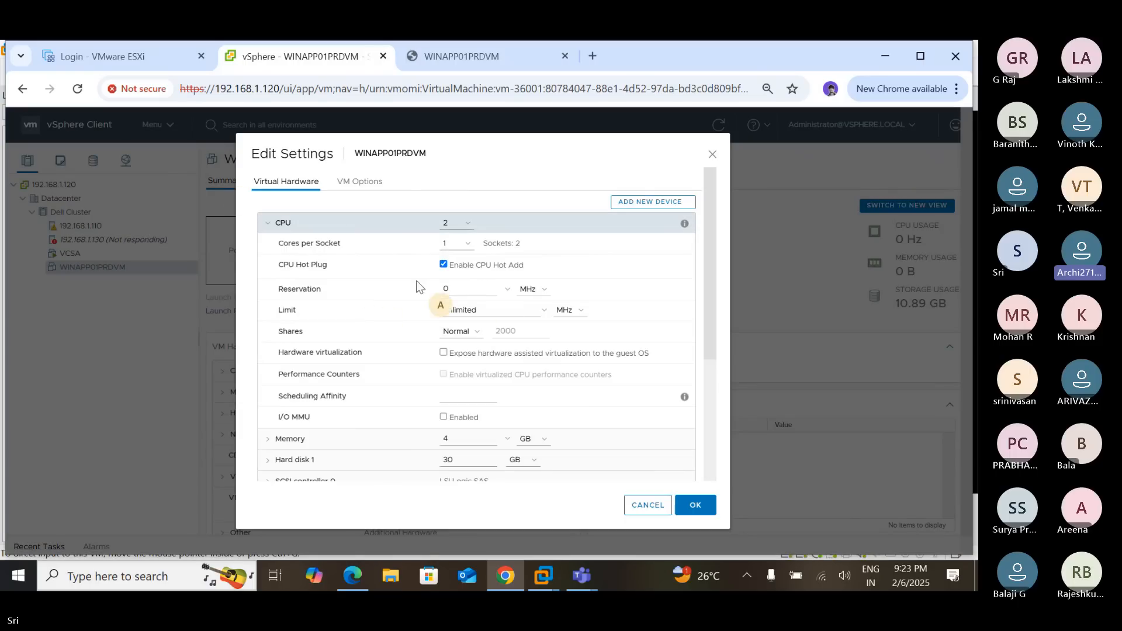
click(707, 506)
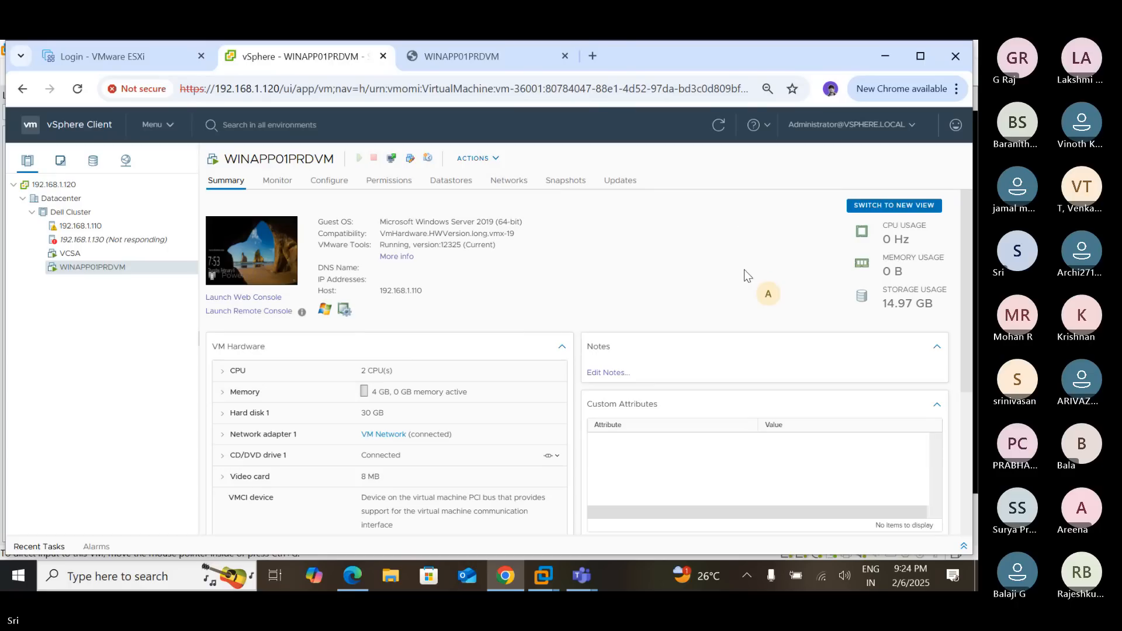
Refresh the status of the powered-on WINAPP01PRDVM and inspect the detailed CPU options in its hardware settings
click(718, 124)
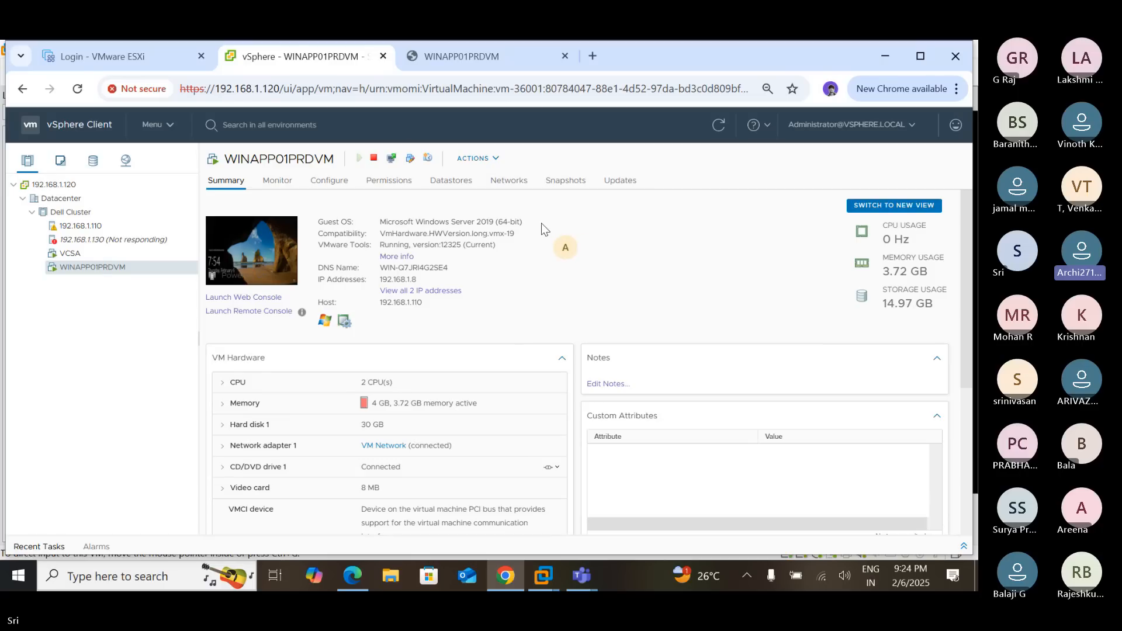
click(496, 158)
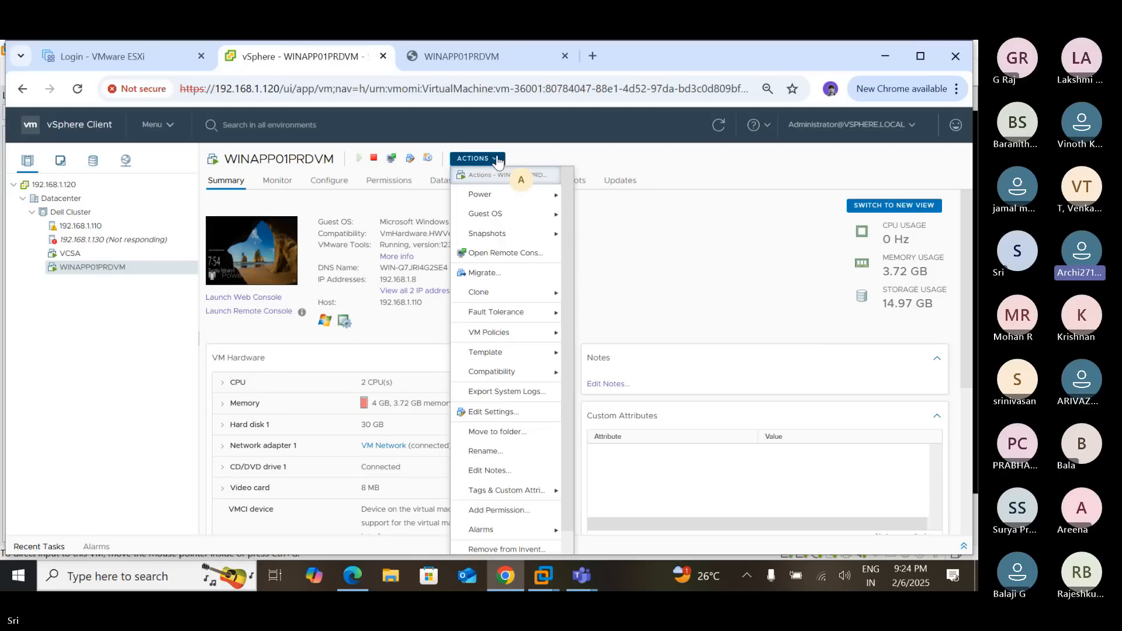
click(508, 412)
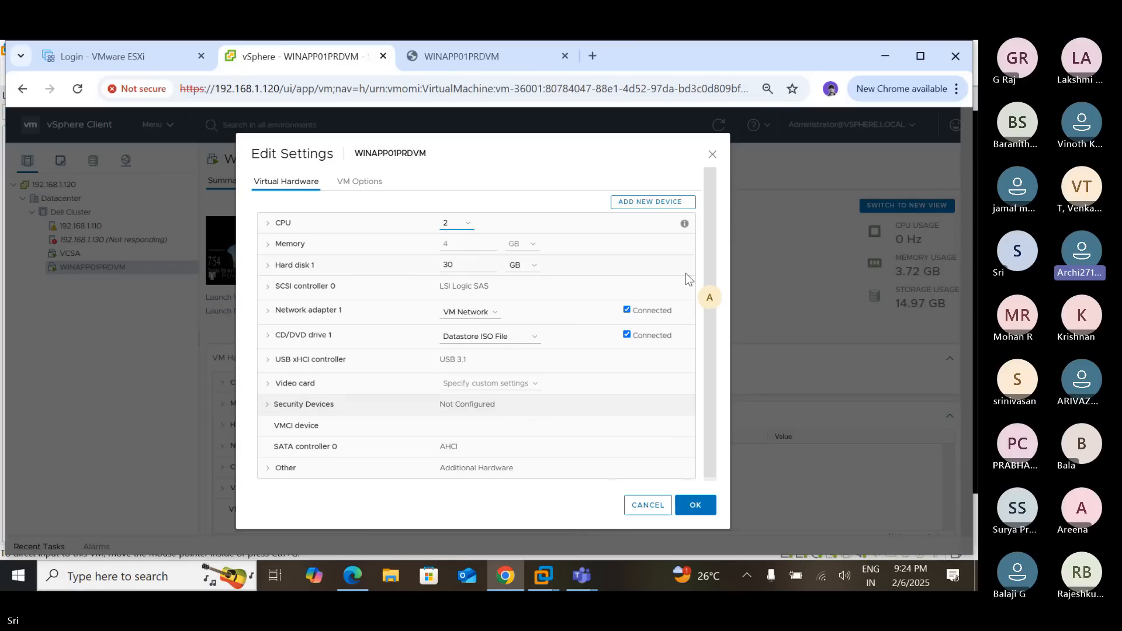
click(286, 227)
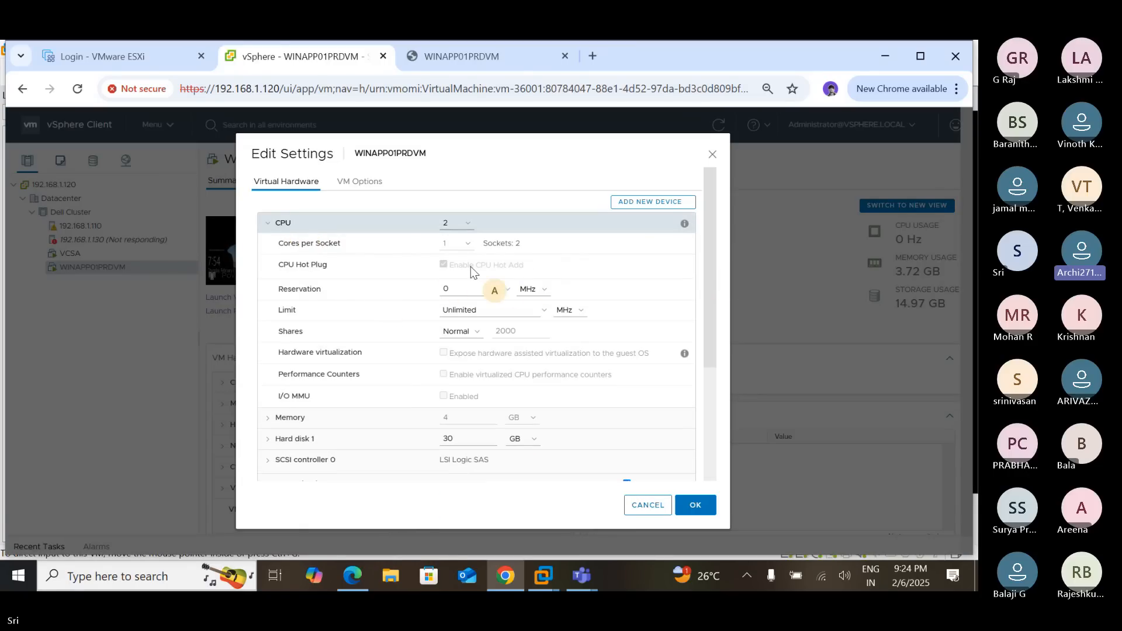
click(276, 226)
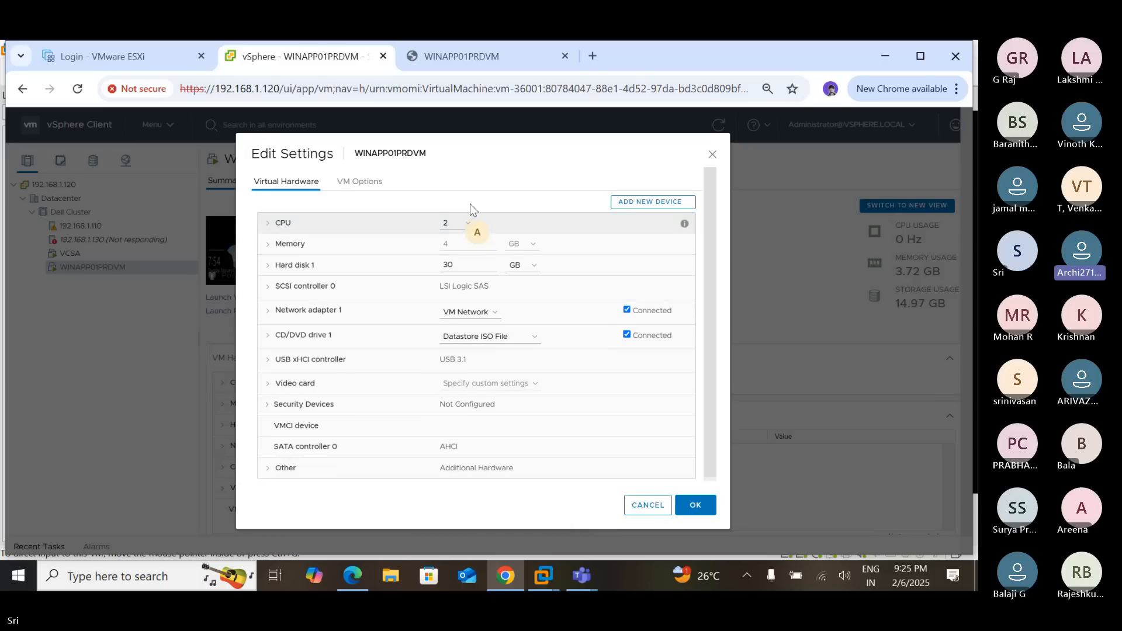
Set the CPU count of the running WINAPP01PRDVM to 3 and save the settings
click(456, 224)
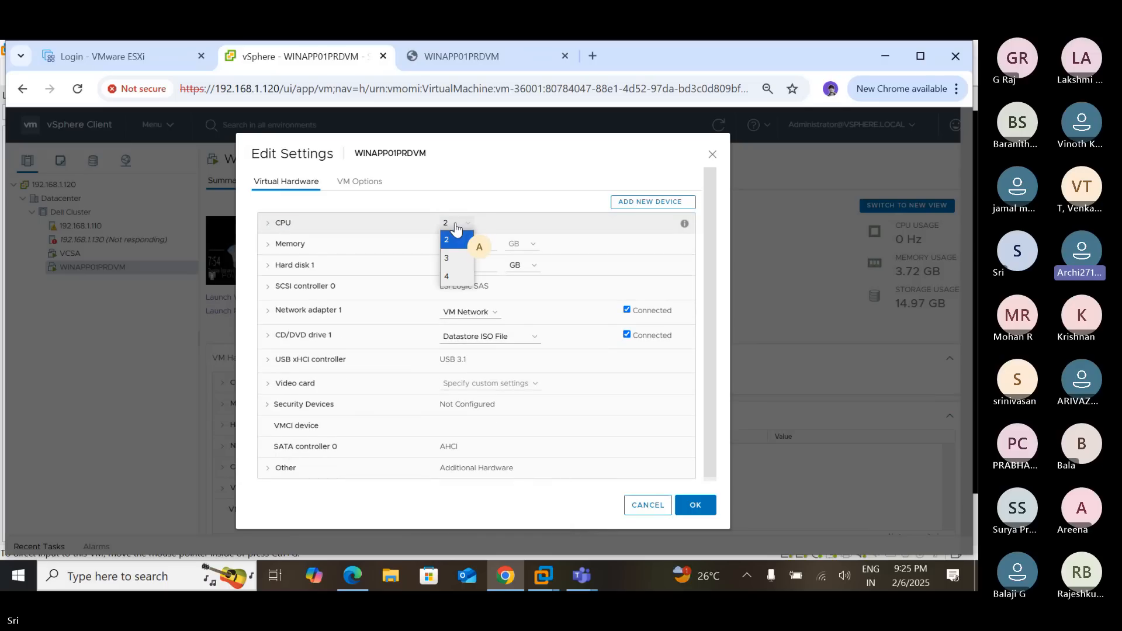
click(458, 257)
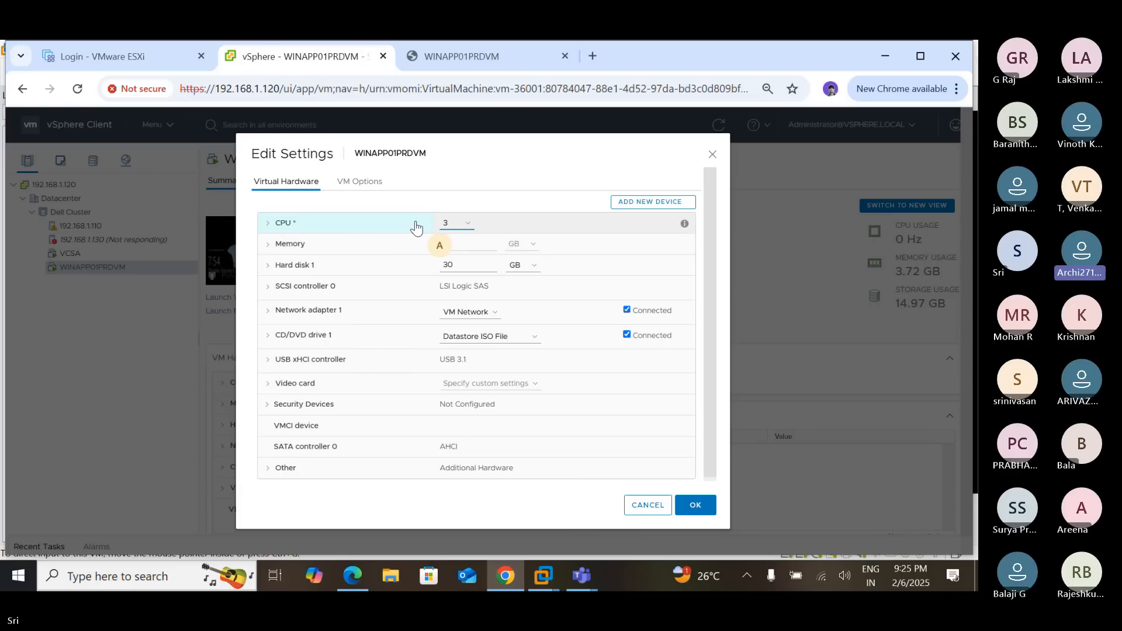
click(453, 223)
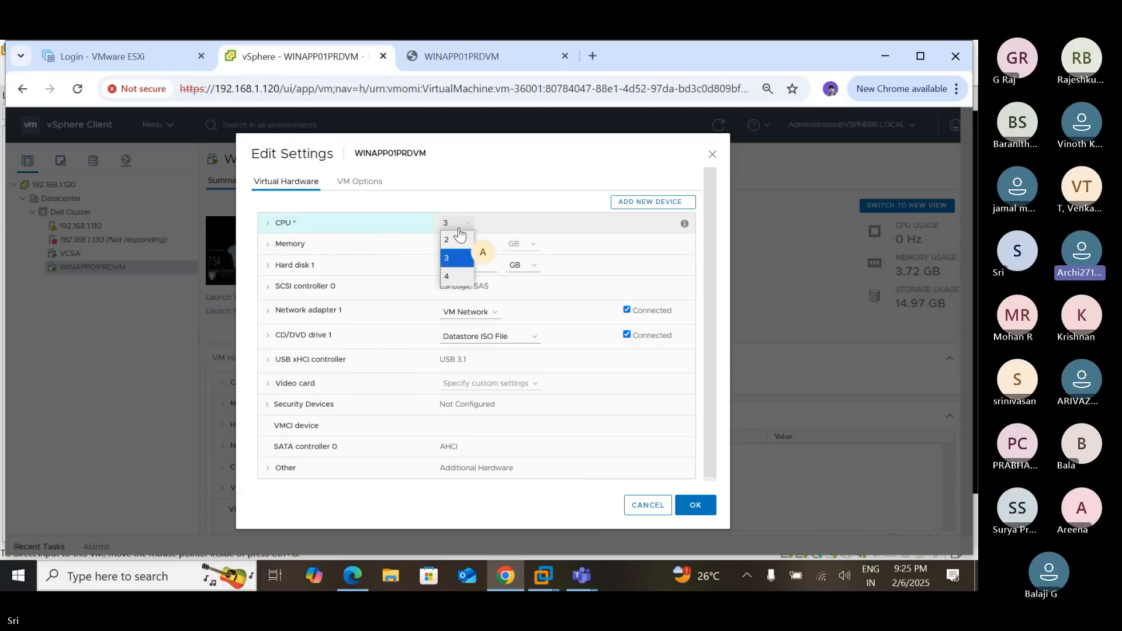
click(453, 259)
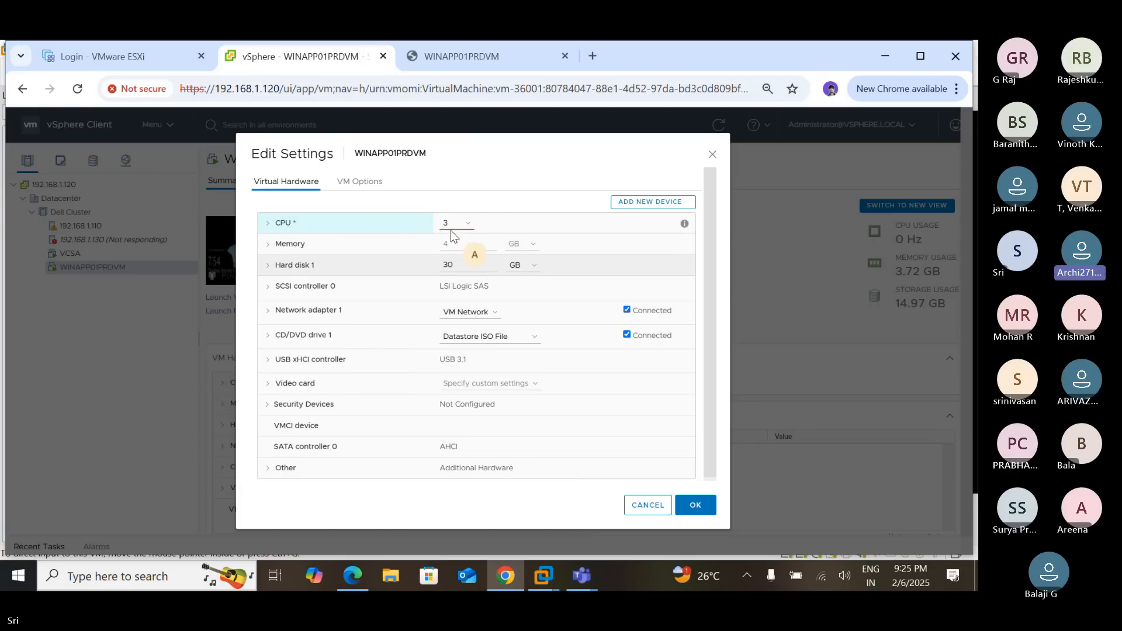
click(695, 504)
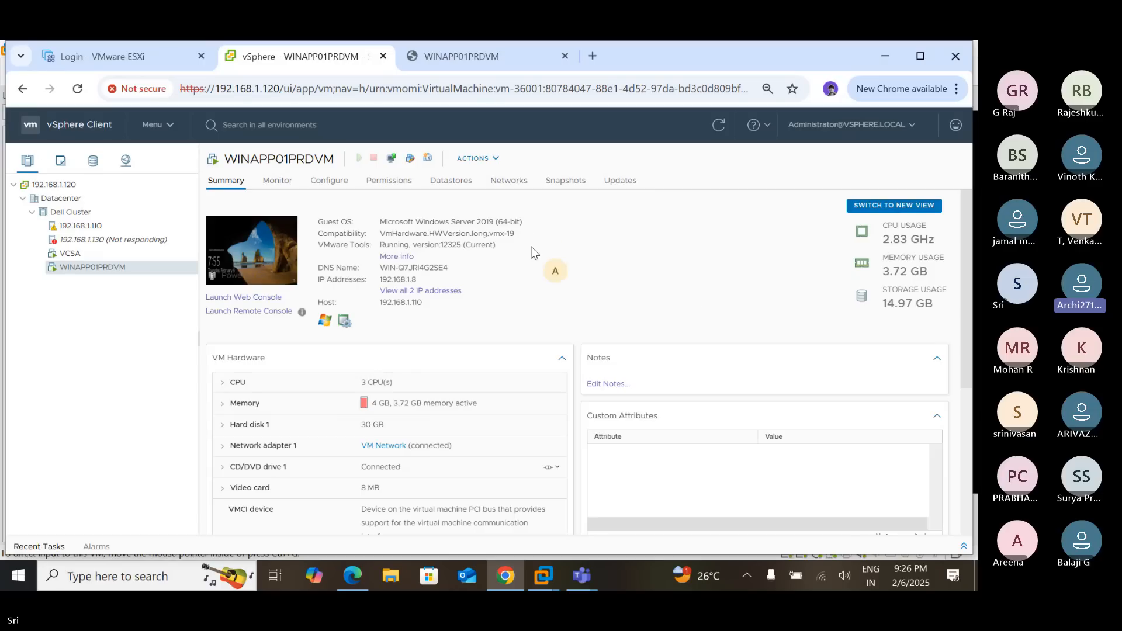
Check which CPU counts can be selected for the running WINAPP01PRDVM and close its settings without changes
click(485, 159)
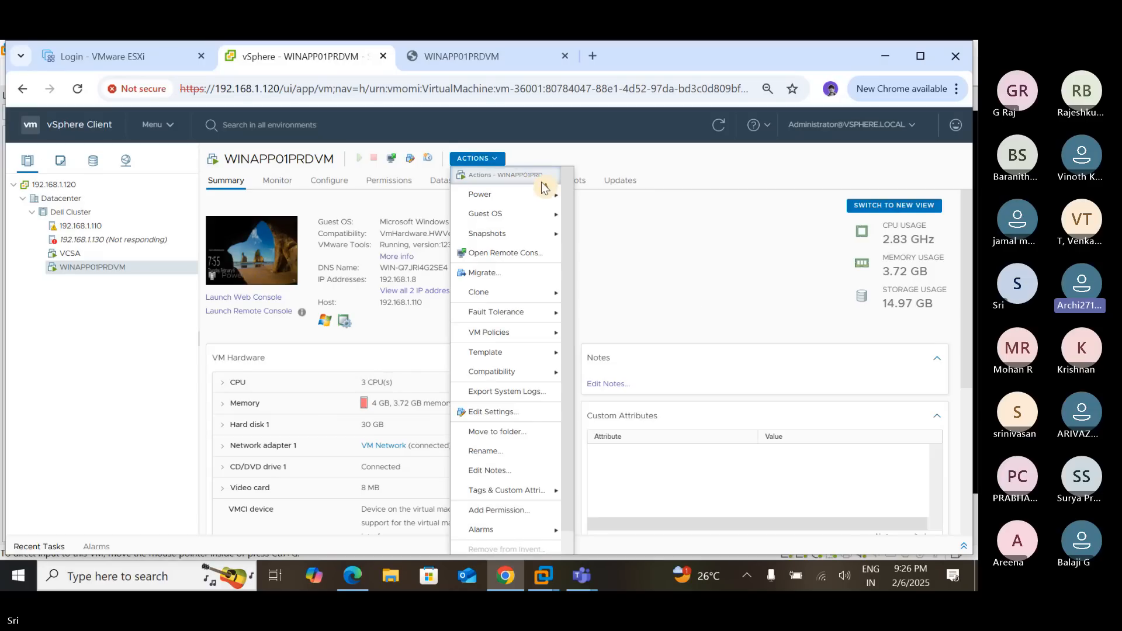
click(481, 412)
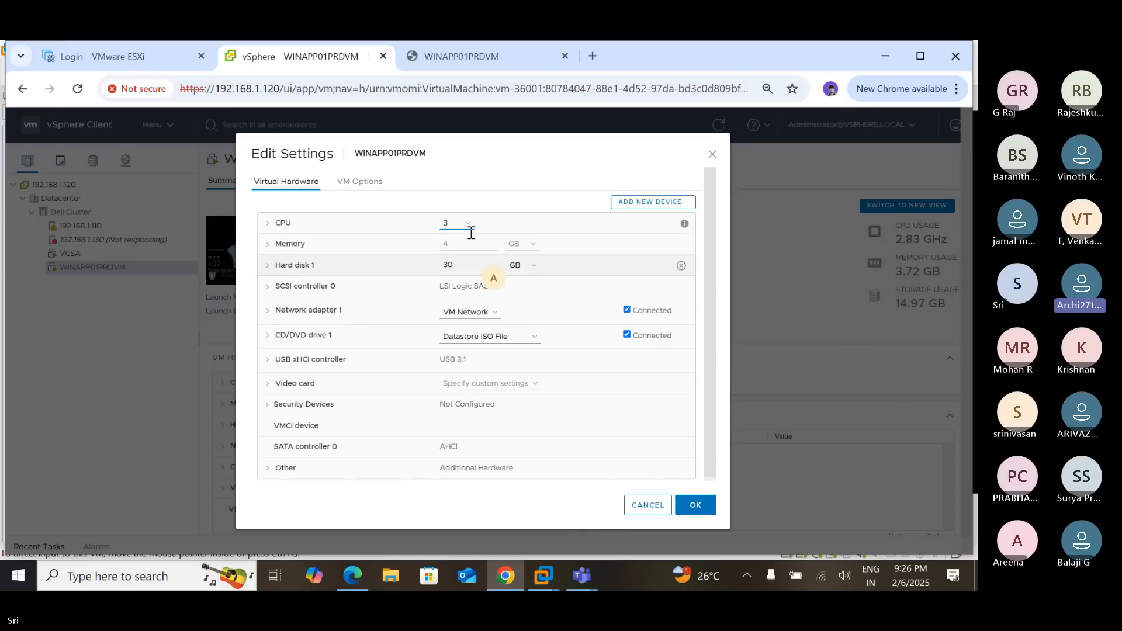
click(466, 224)
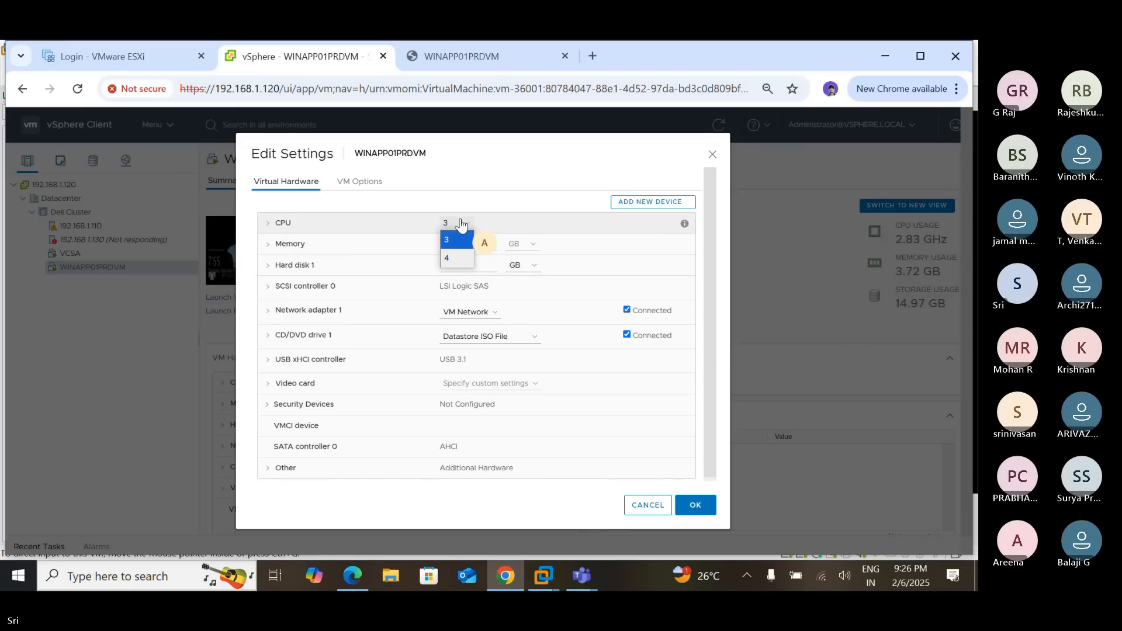
click(499, 163)
click(712, 155)
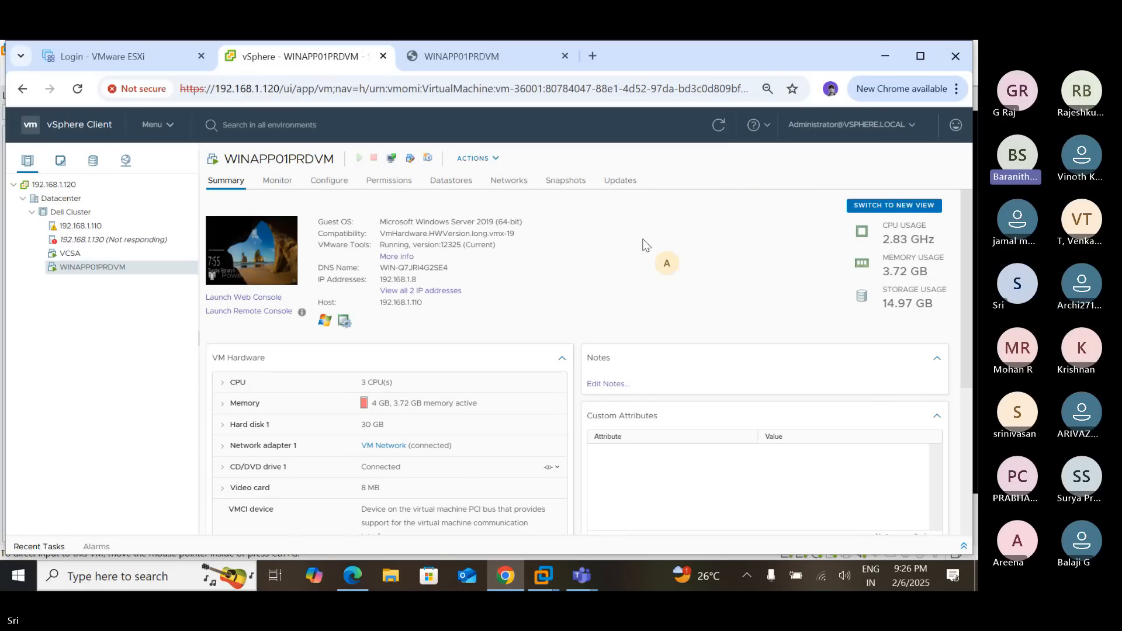
click(494, 162)
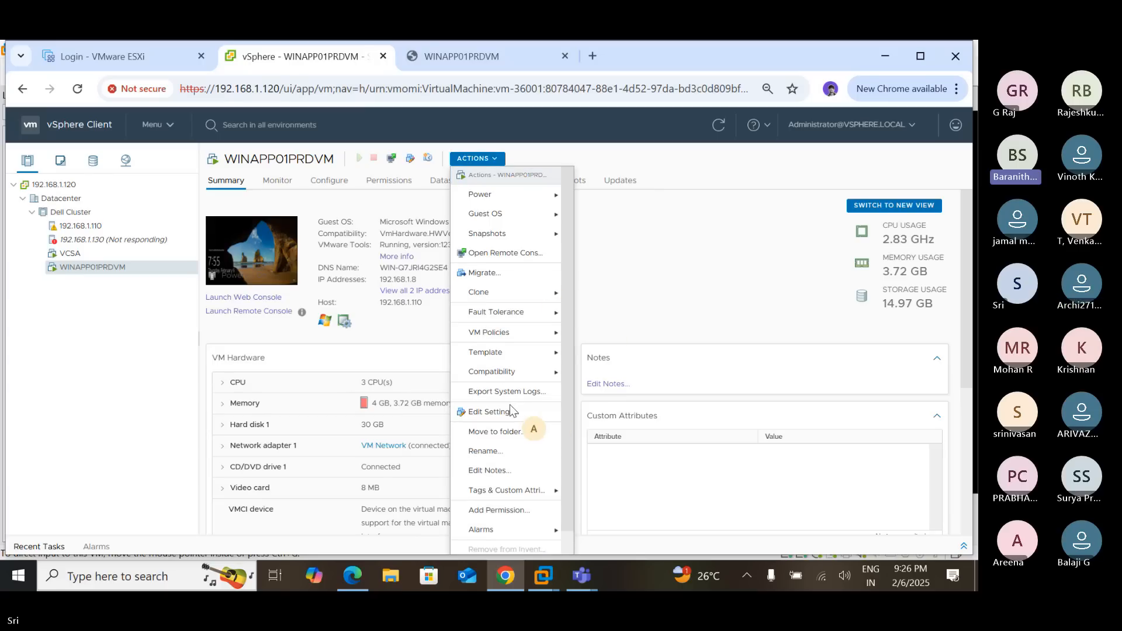
click(787, 181)
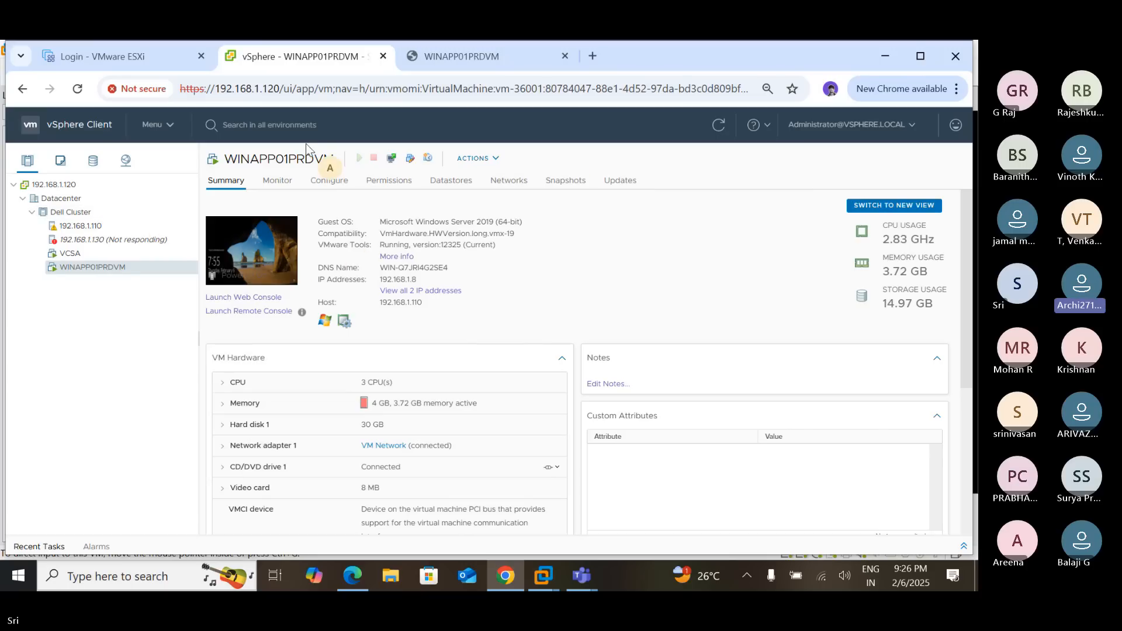
Start creating a new virtual machine on host 192.168.1.110, named Test and located in Datacenter
click(102, 228)
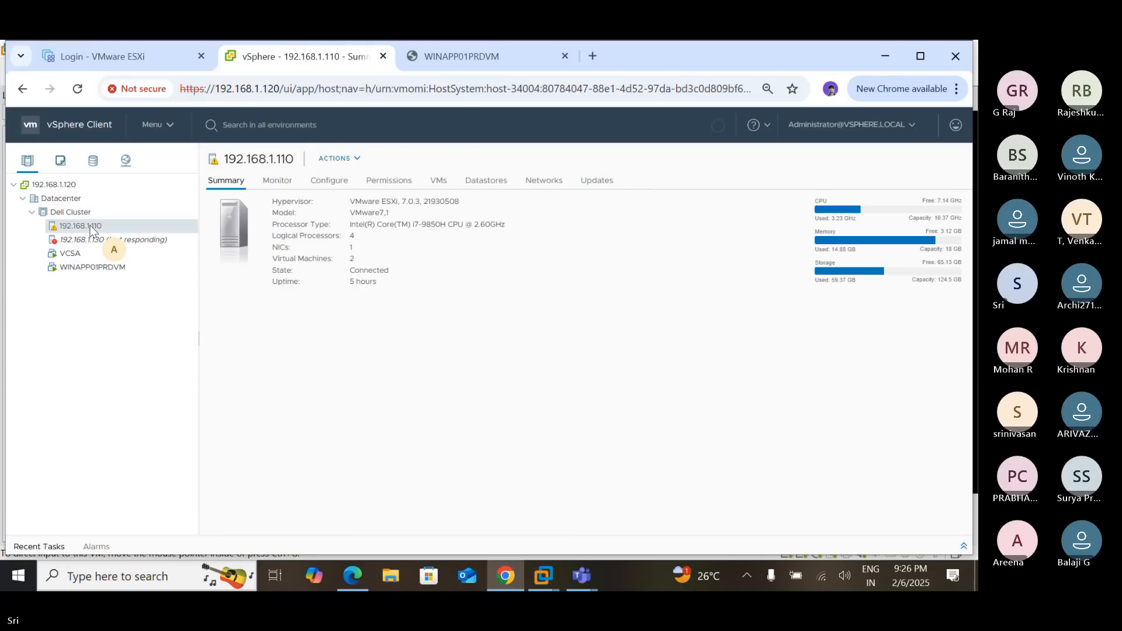
click(355, 159)
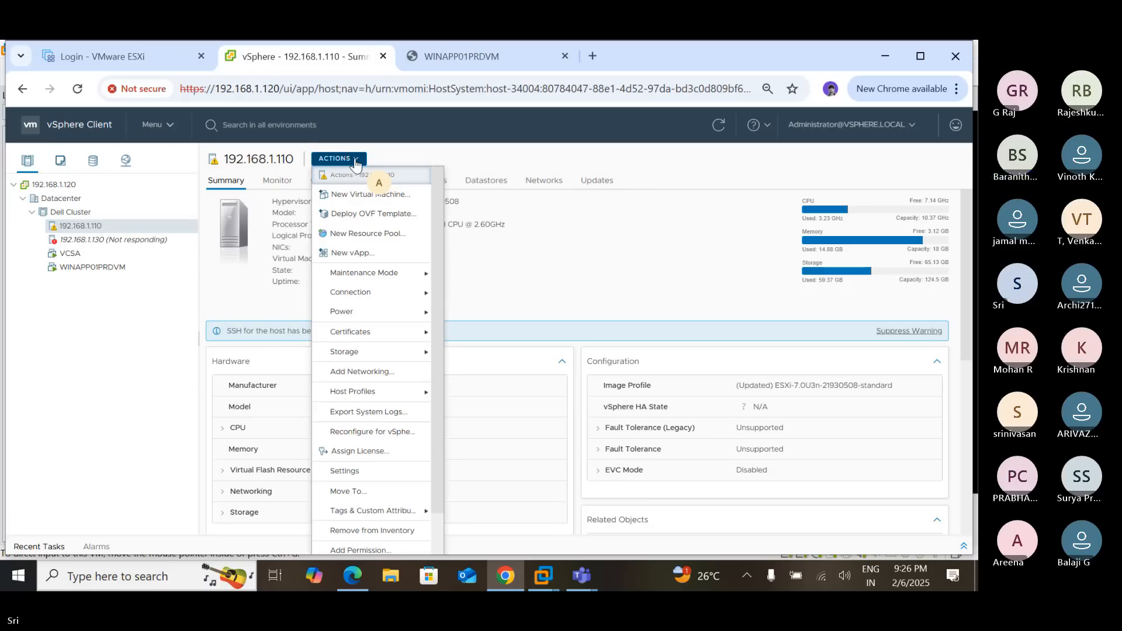
click(362, 197)
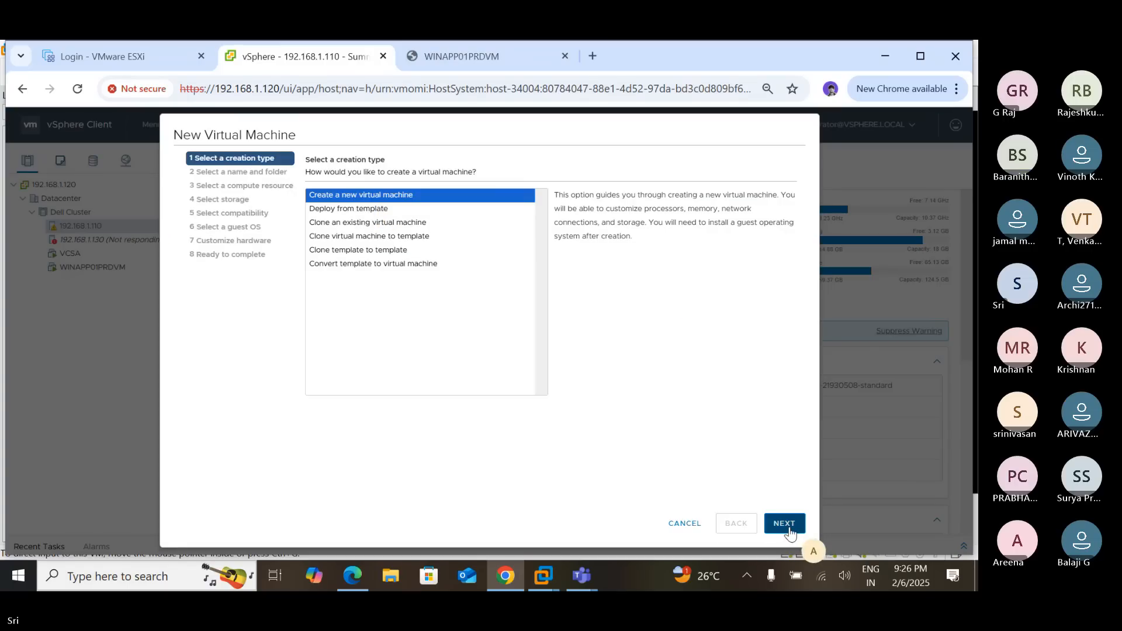
click(784, 524)
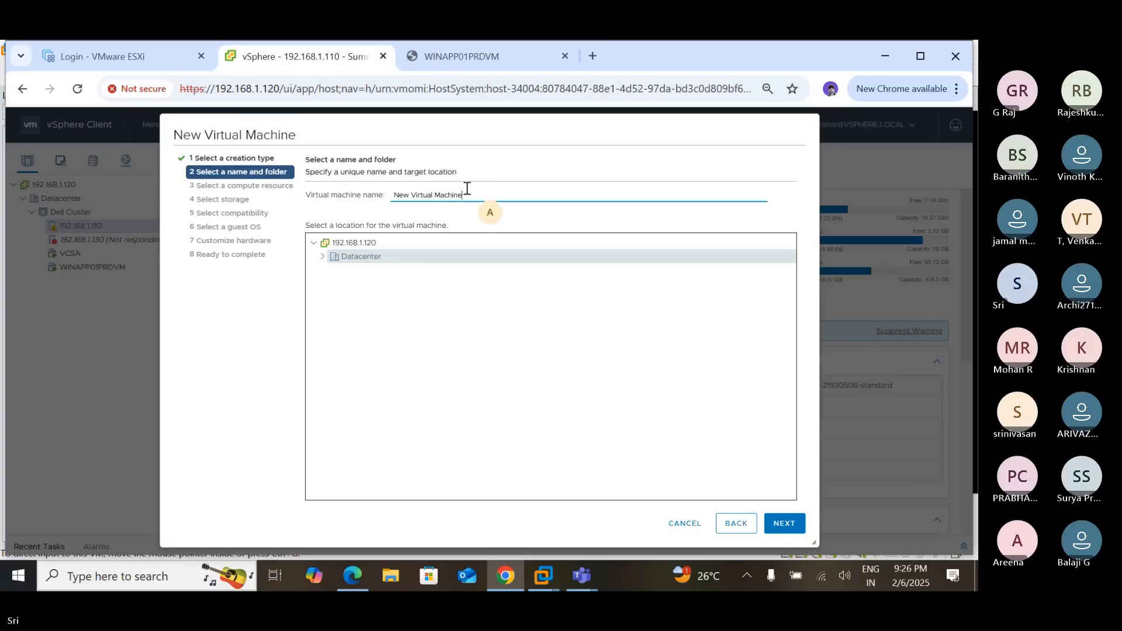
key(ctrl+a)
key(BackSpace)
text(Tes)
click(777, 524)
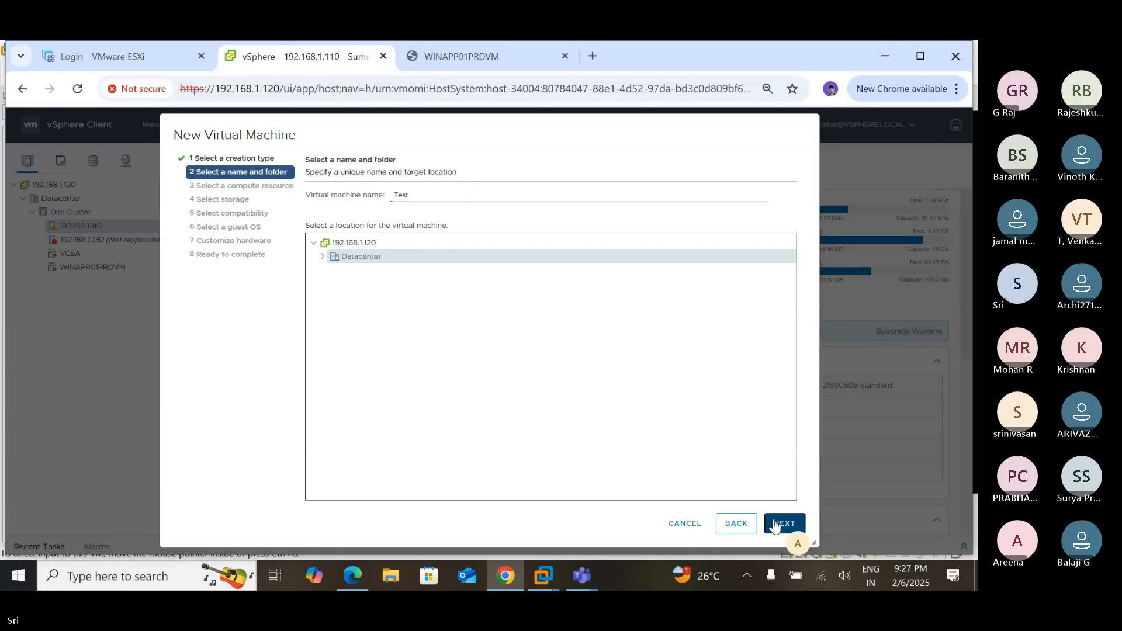
Choose Datastore1 as storage for the Test machine, accepting the default compute resource, compatibility and guest OS Microsoft Windows Server 2016 (64-bit)
click(775, 524)
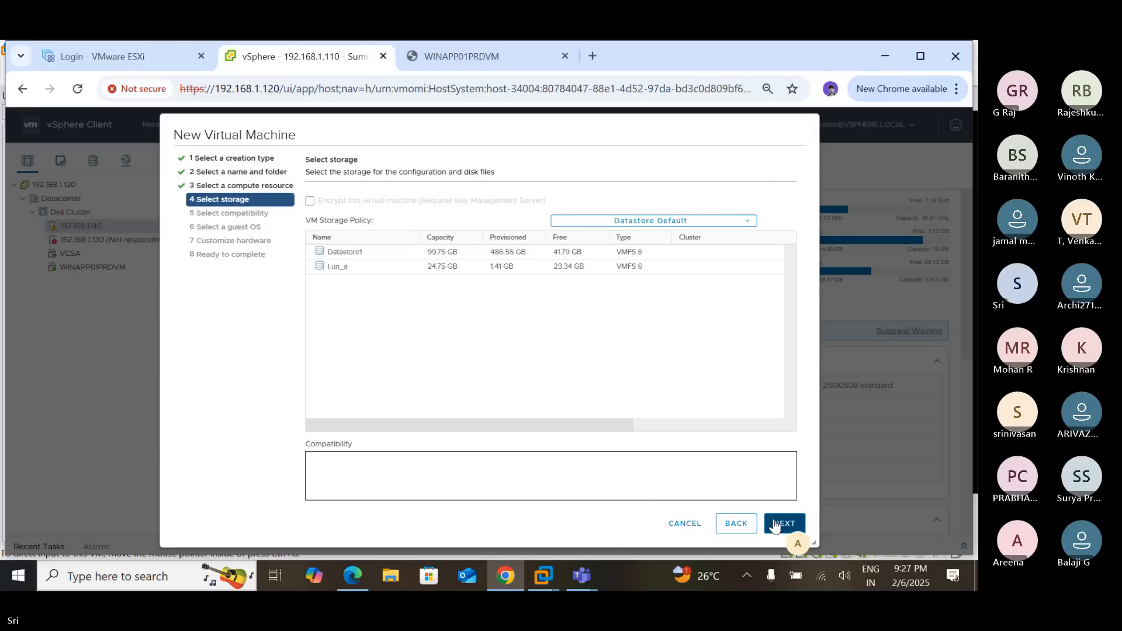
click(500, 255)
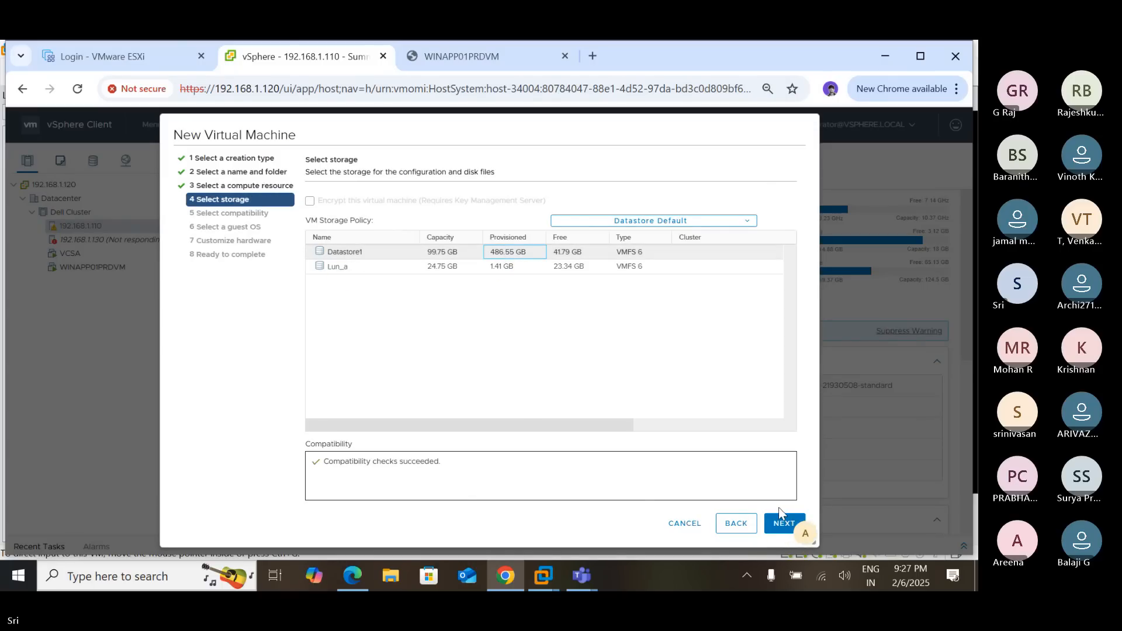
click(784, 522)
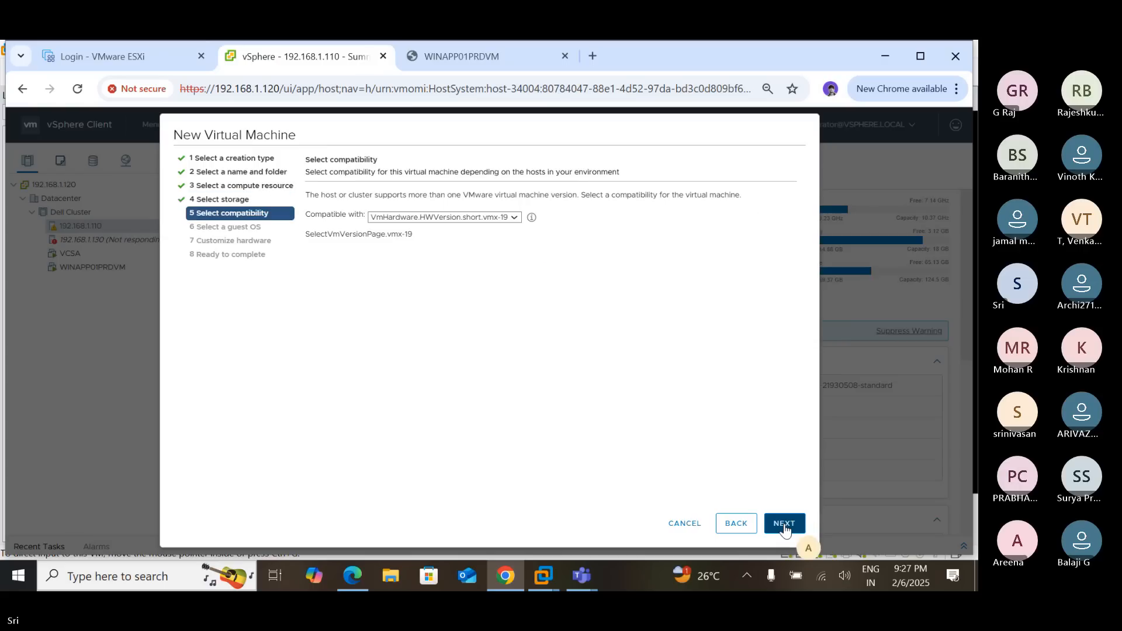
click(784, 526)
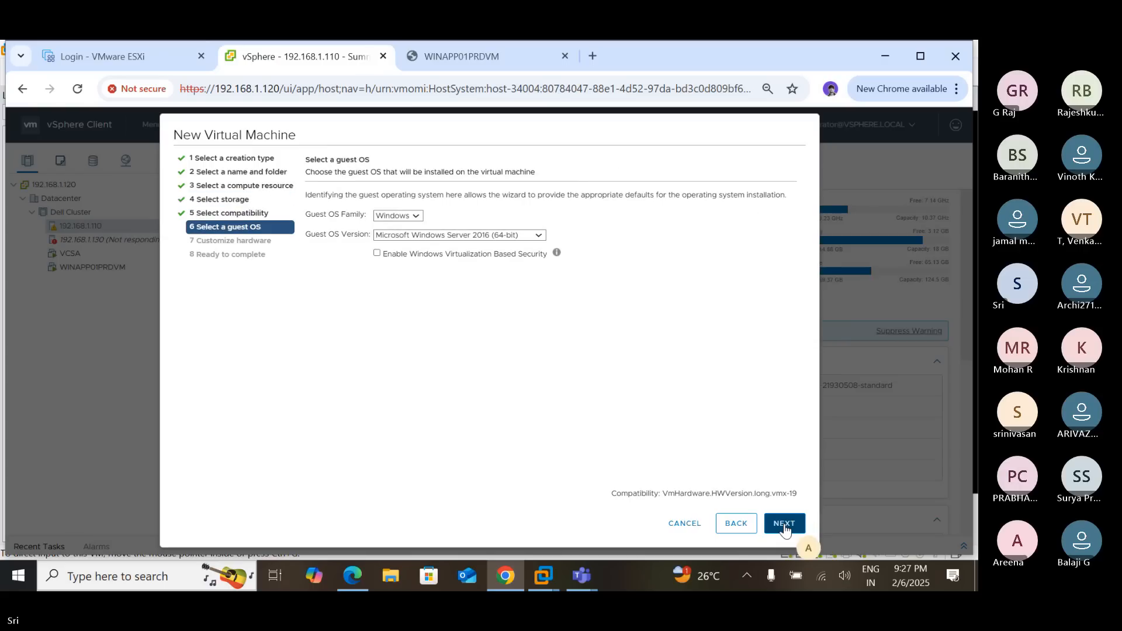
click(784, 526)
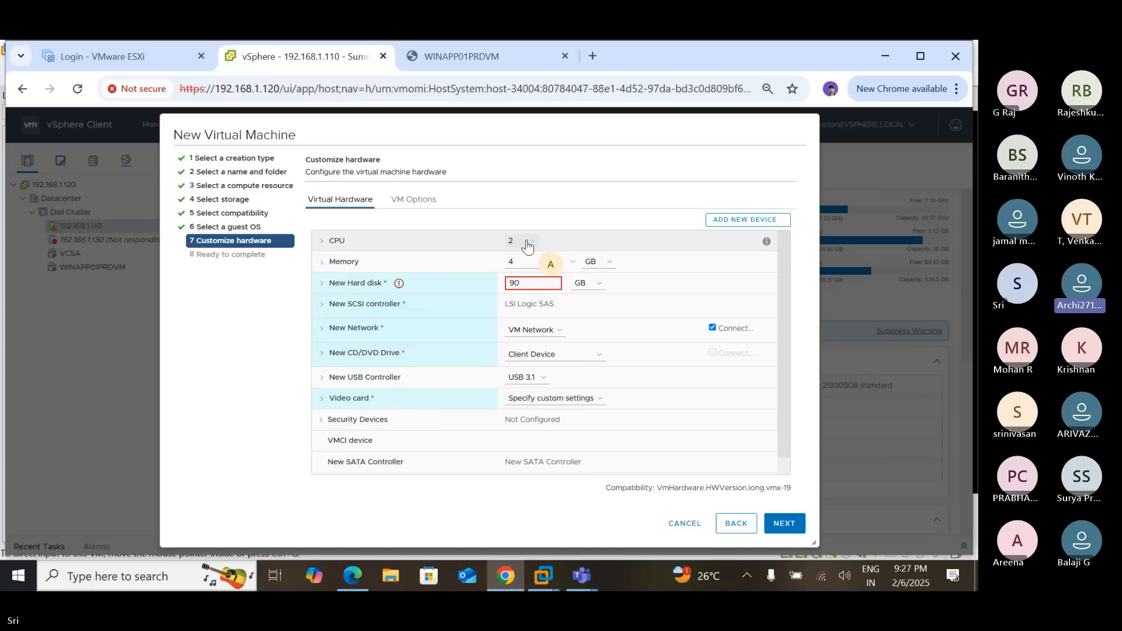
Try the CPU Hot Add option in the new machine's CPU settings, disable it again and cancel the machine's creation
click(332, 246)
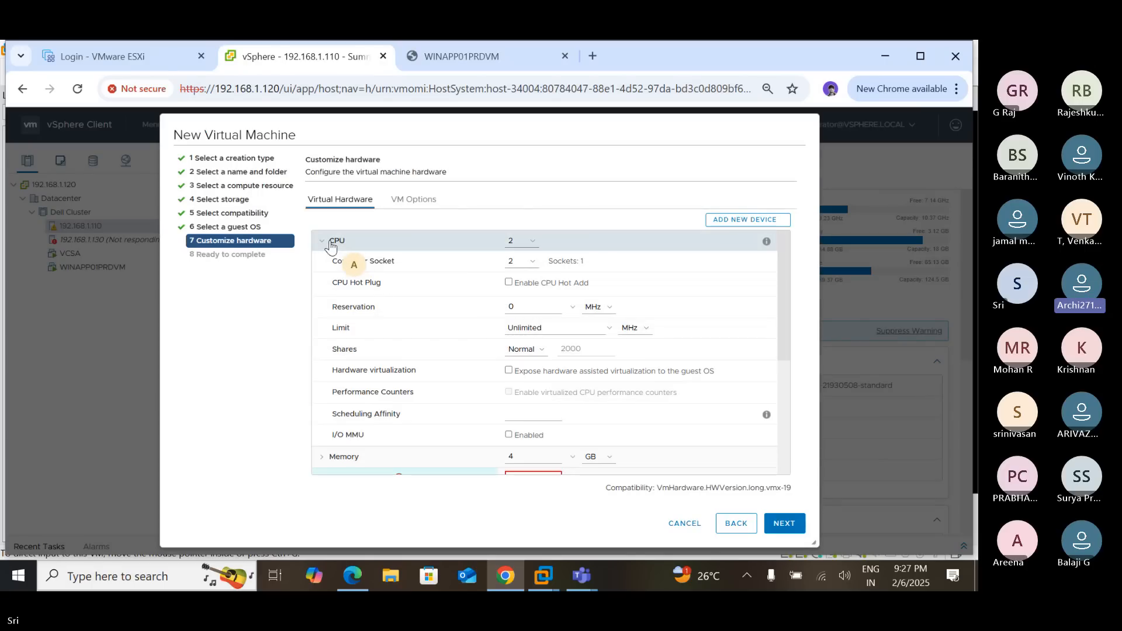
click(508, 283)
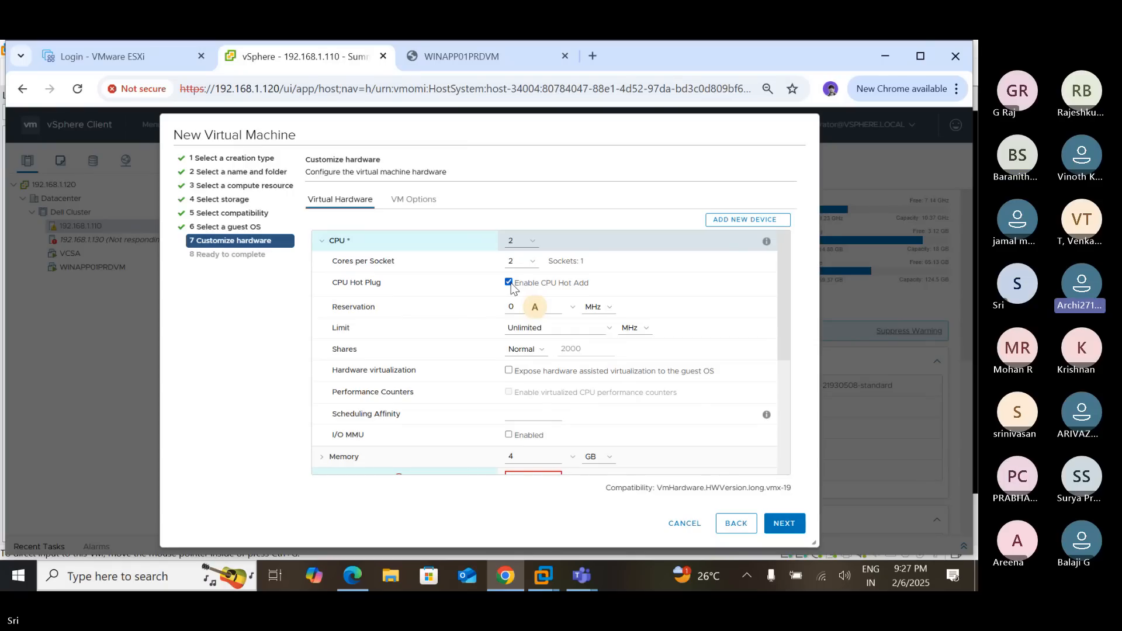
click(511, 285)
click(348, 241)
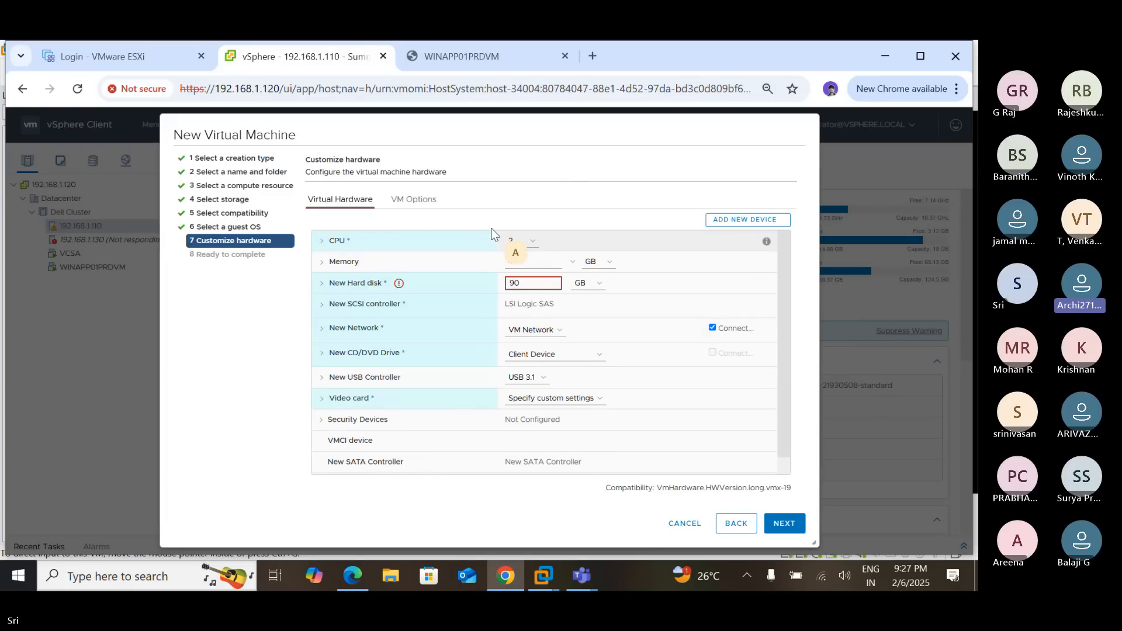
click(337, 241)
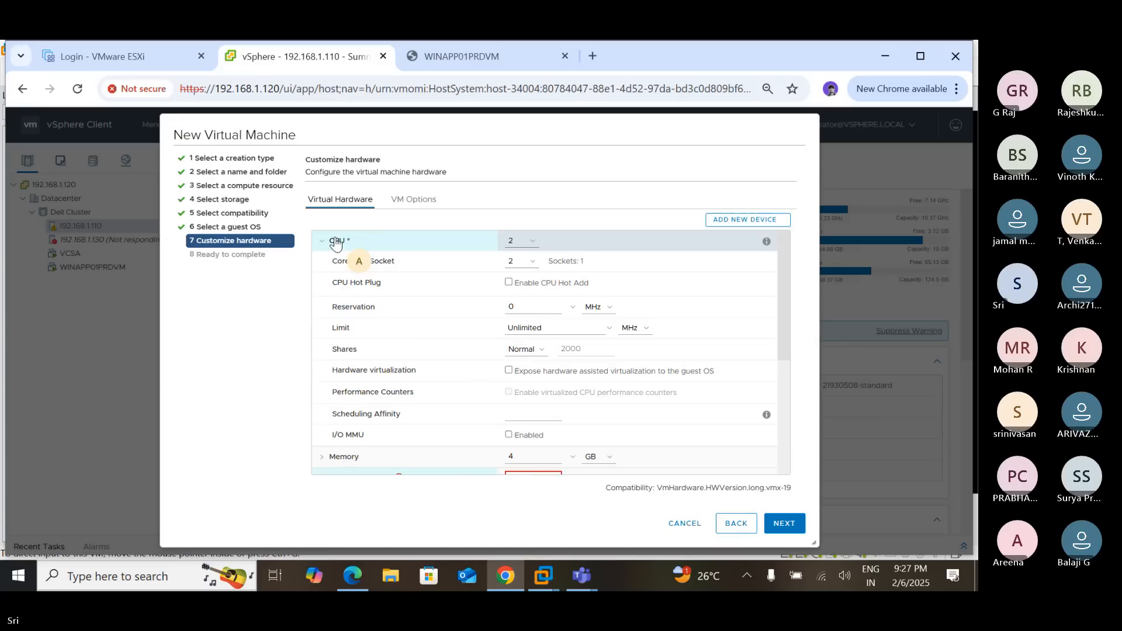
click(345, 240)
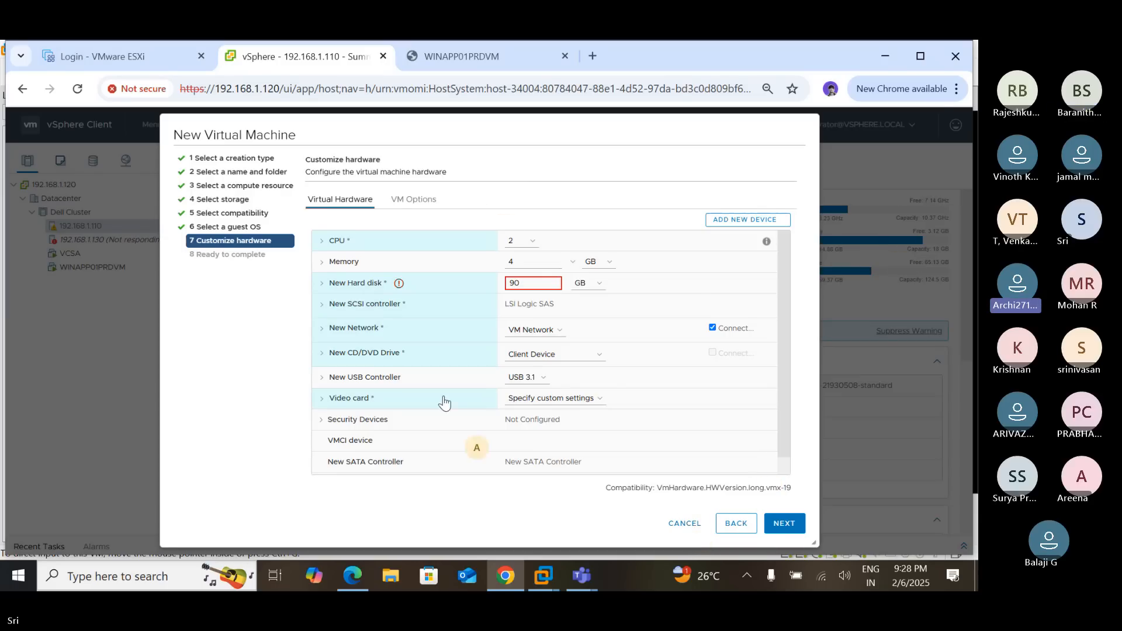
click(685, 524)
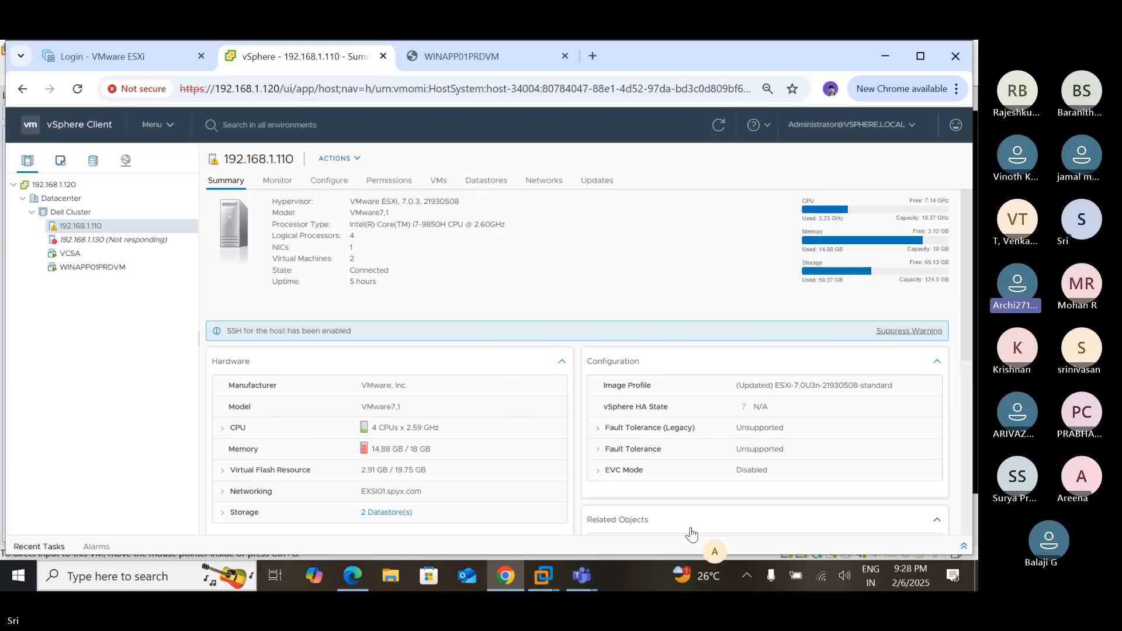
Shut down the guest operating system of WINAPP01PRDVM
click(112, 272)
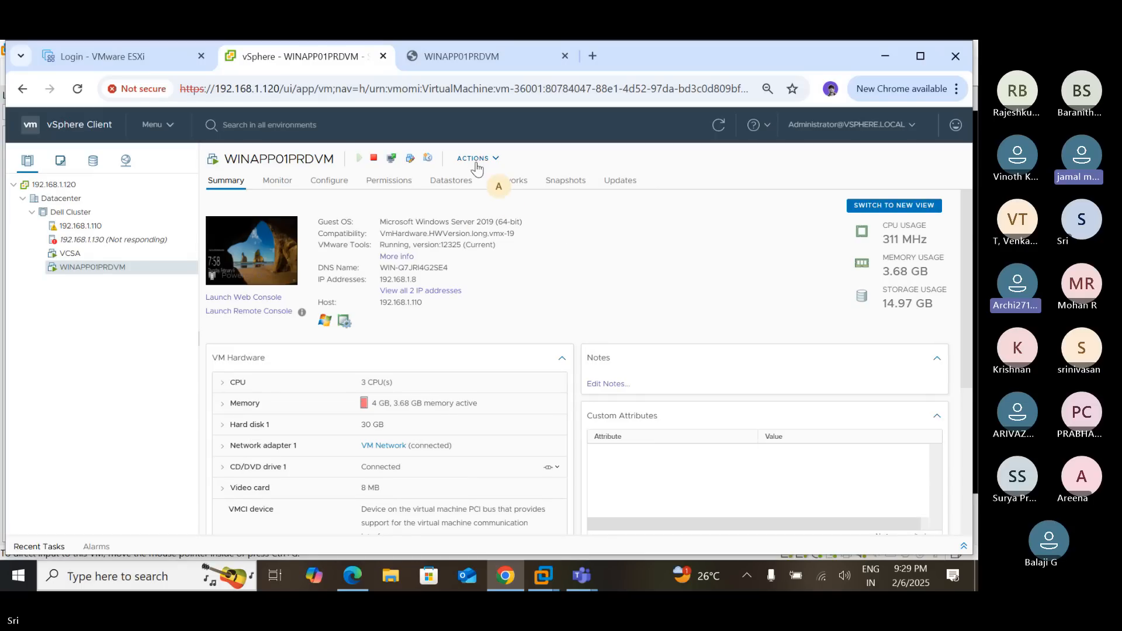
click(375, 158)
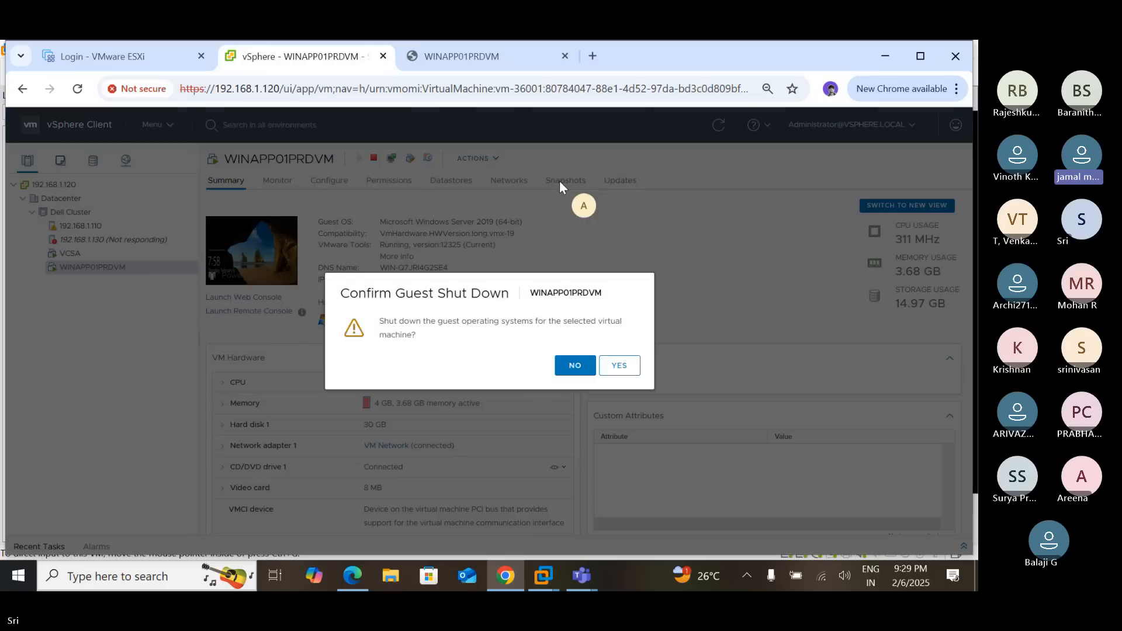
click(619, 366)
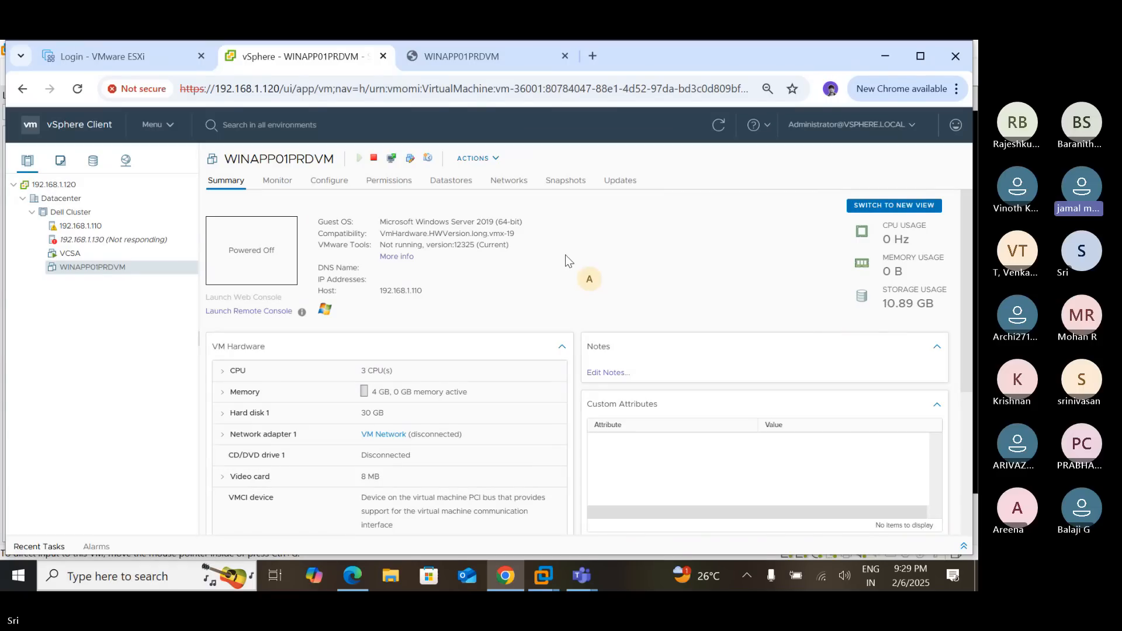
Set the CPU count of the powered-off WINAPP01PRDVM to 2 and save the settings
click(490, 161)
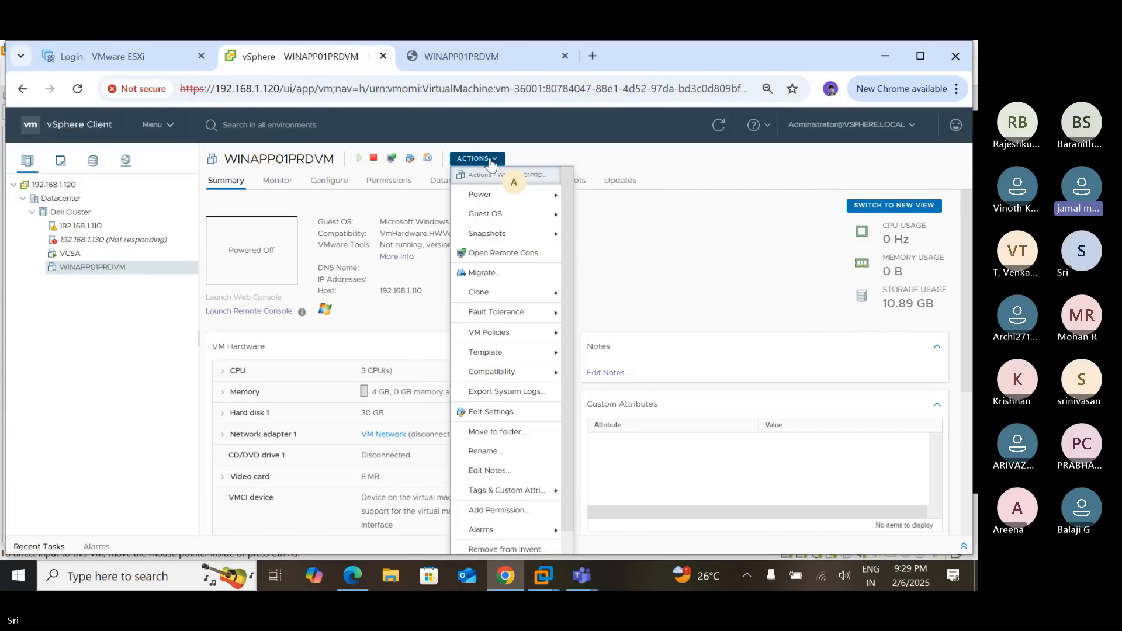
click(517, 412)
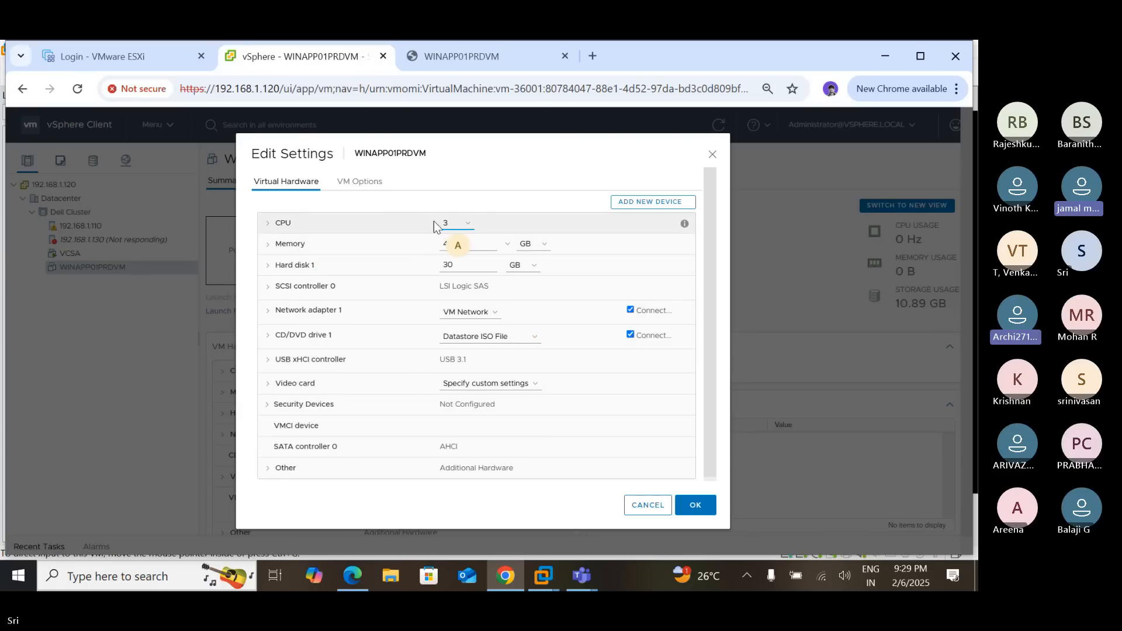
click(451, 226)
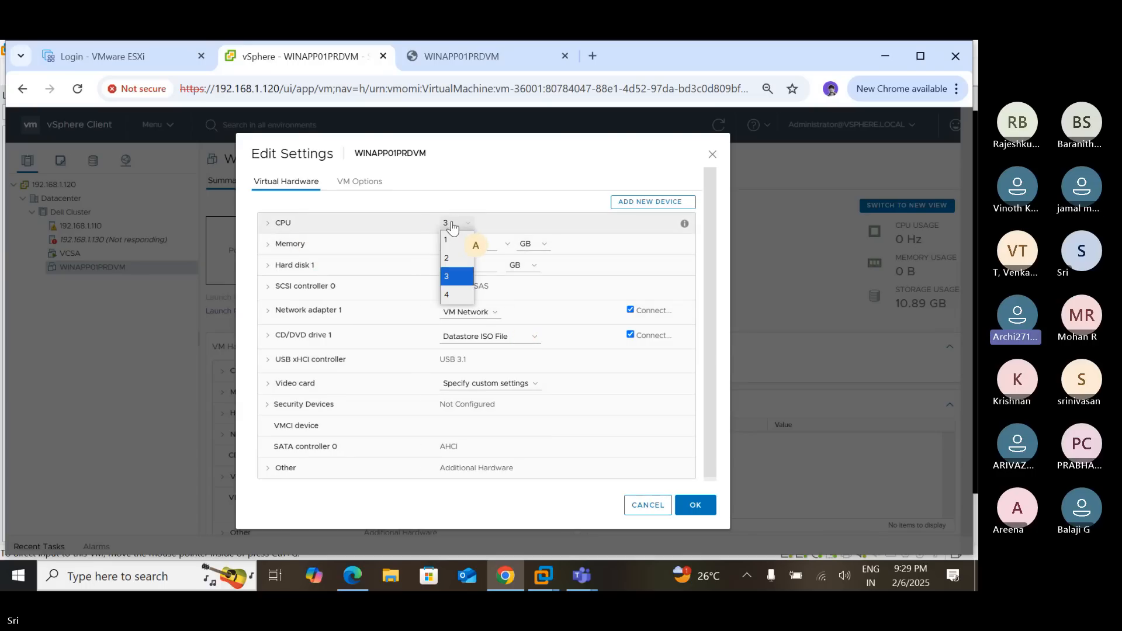
click(453, 260)
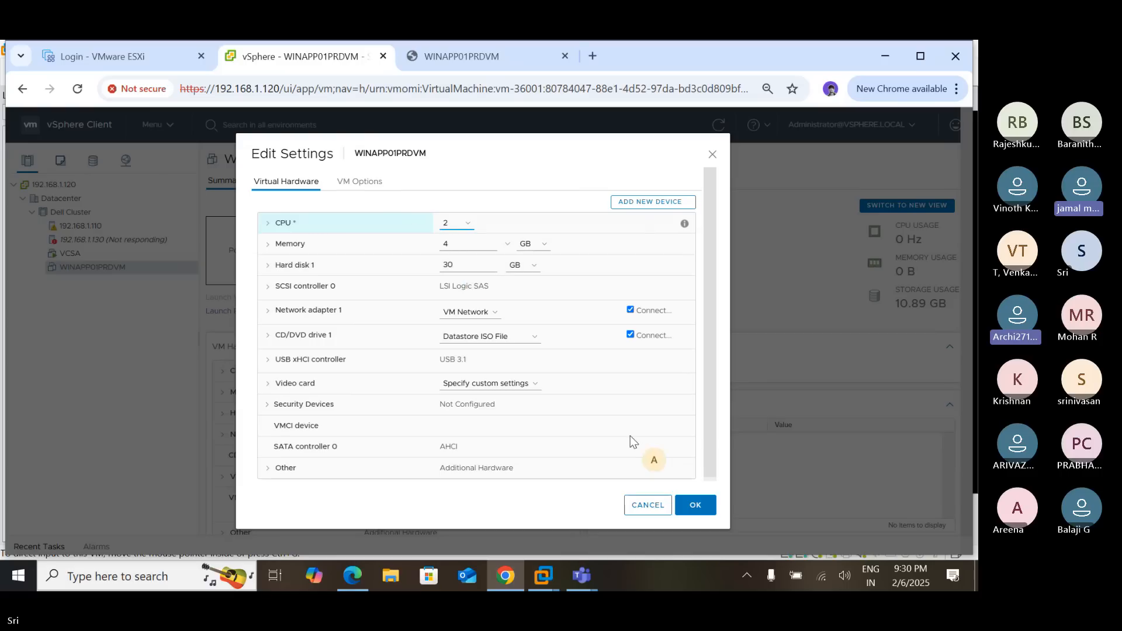
click(698, 504)
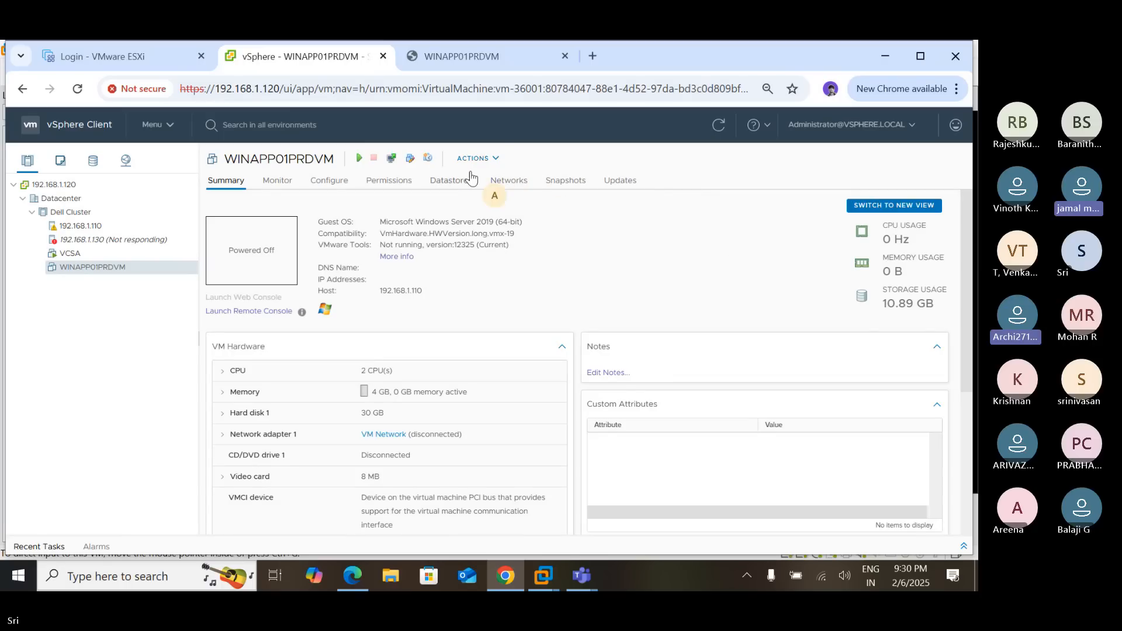
Enable Memory Hot Plug for the powered-off WINAPP01PRDVM and save the settings
click(412, 163)
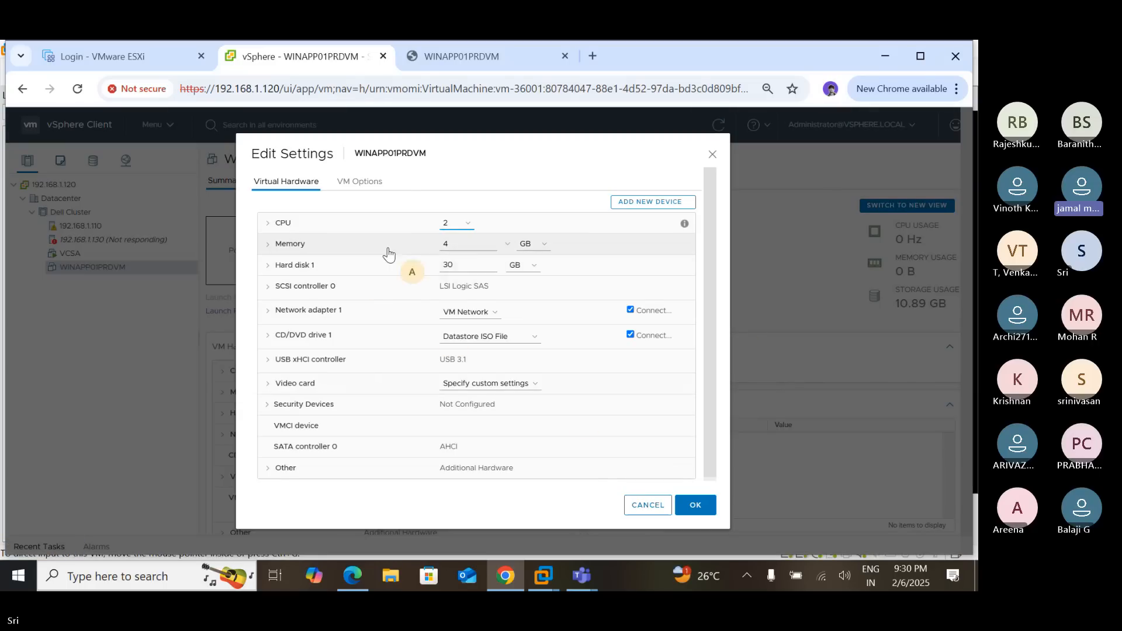
click(459, 246)
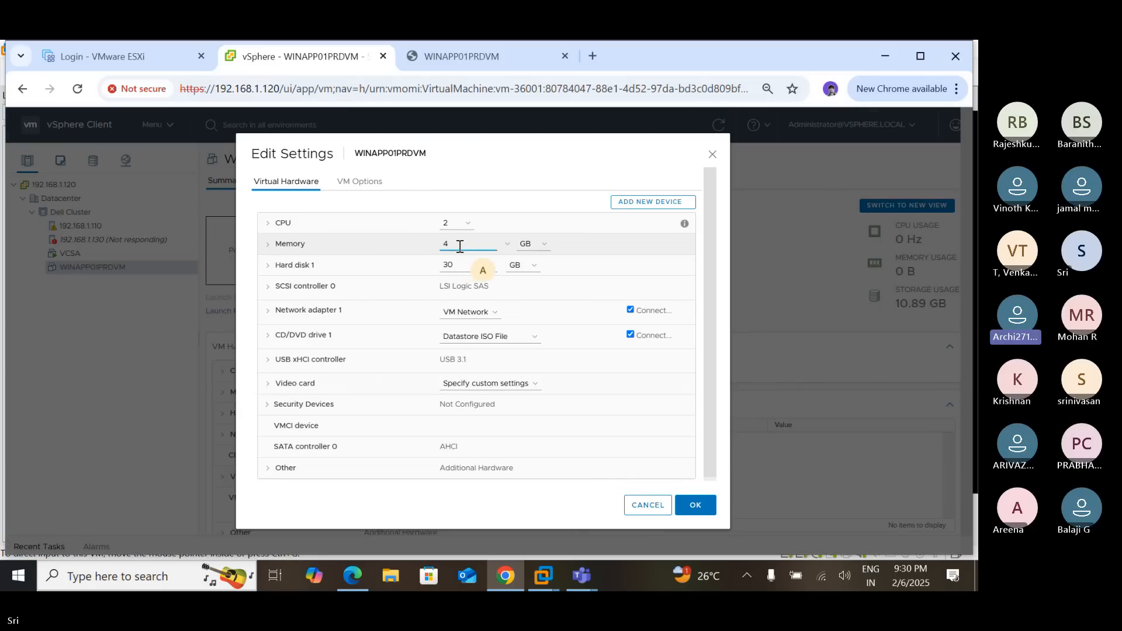
click(270, 253)
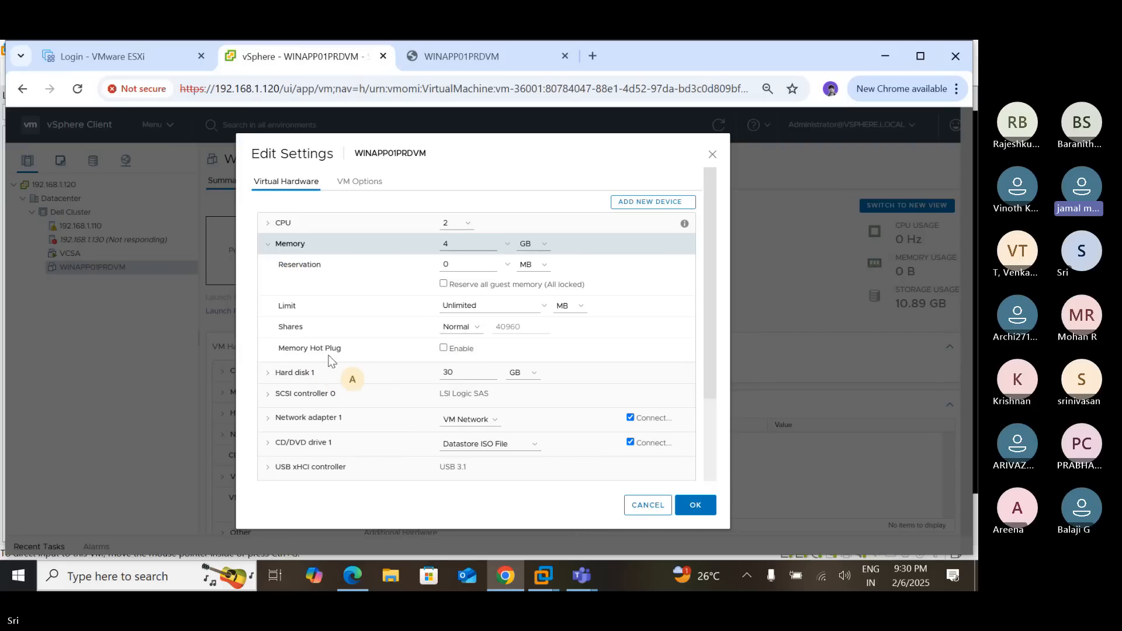
click(443, 349)
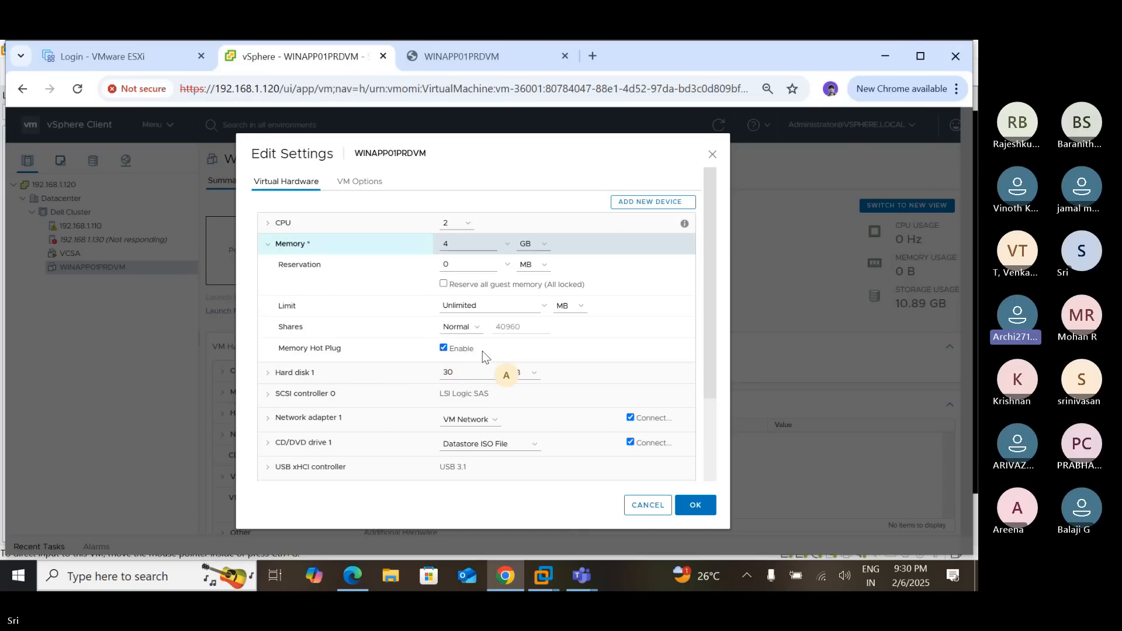
click(695, 505)
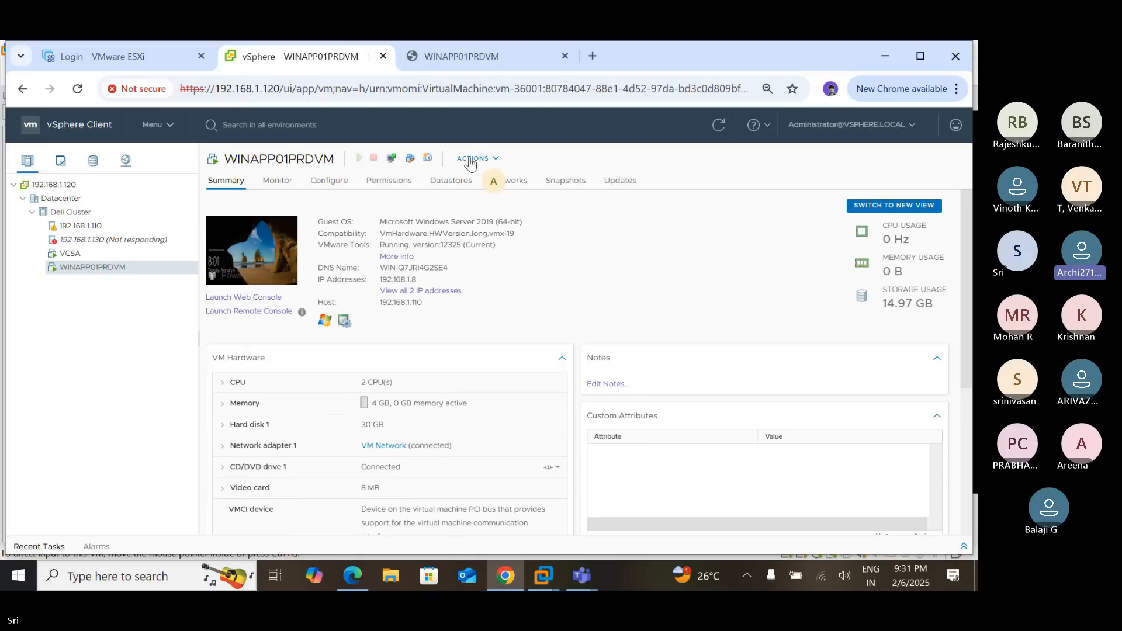
Try 2 GB of memory for the running WINAPP01PRDVM, set it to 6 GB instead and save the settings
click(495, 159)
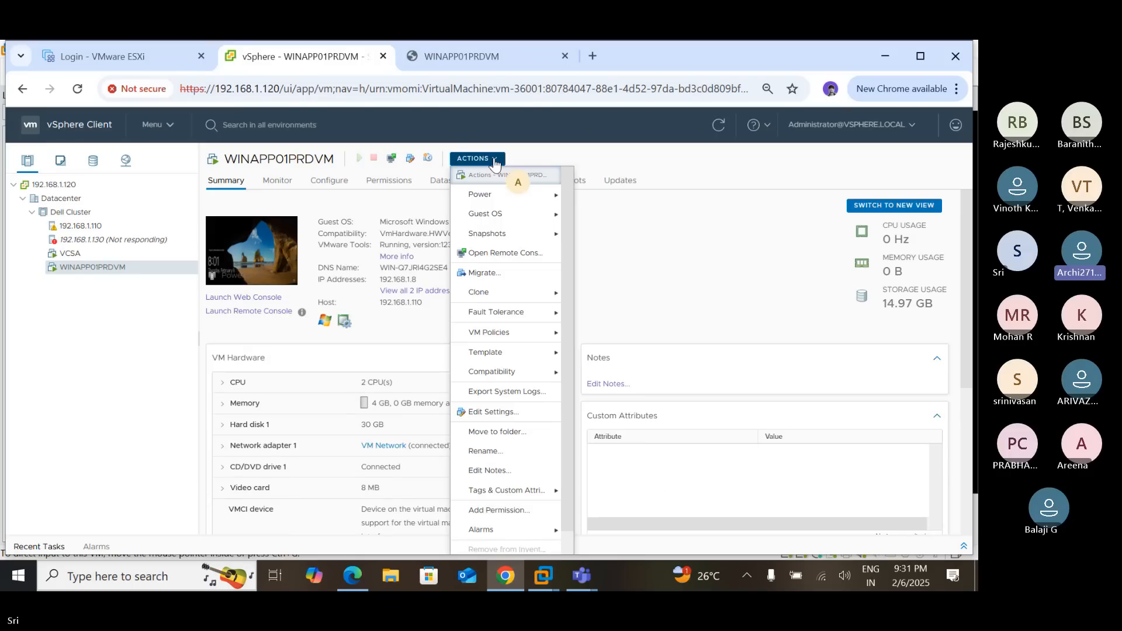
click(411, 159)
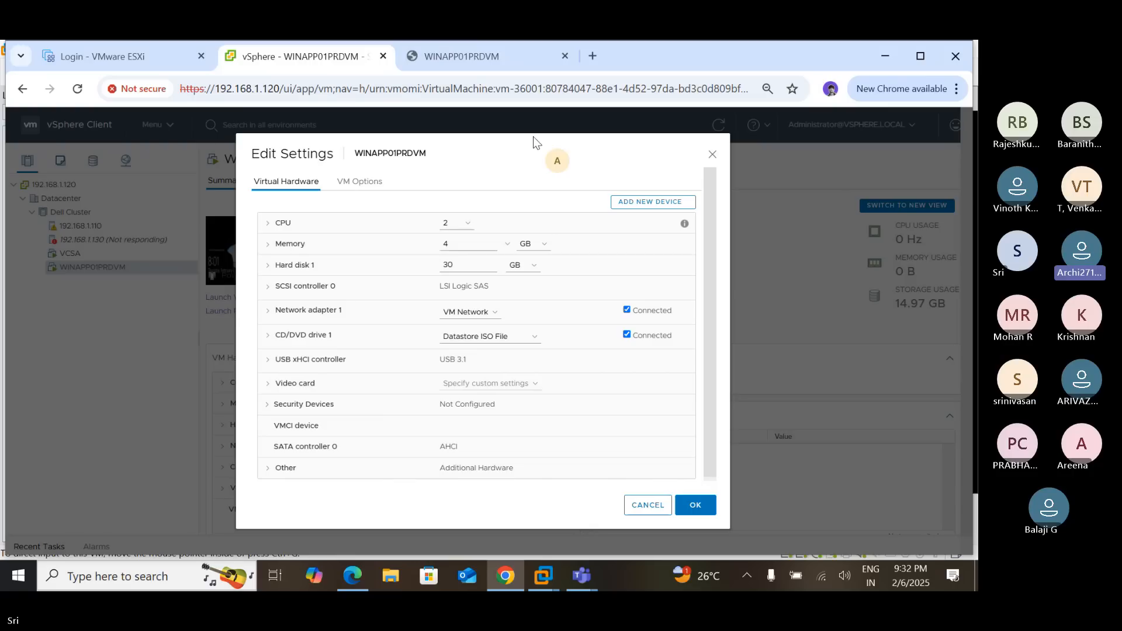
click(466, 241)
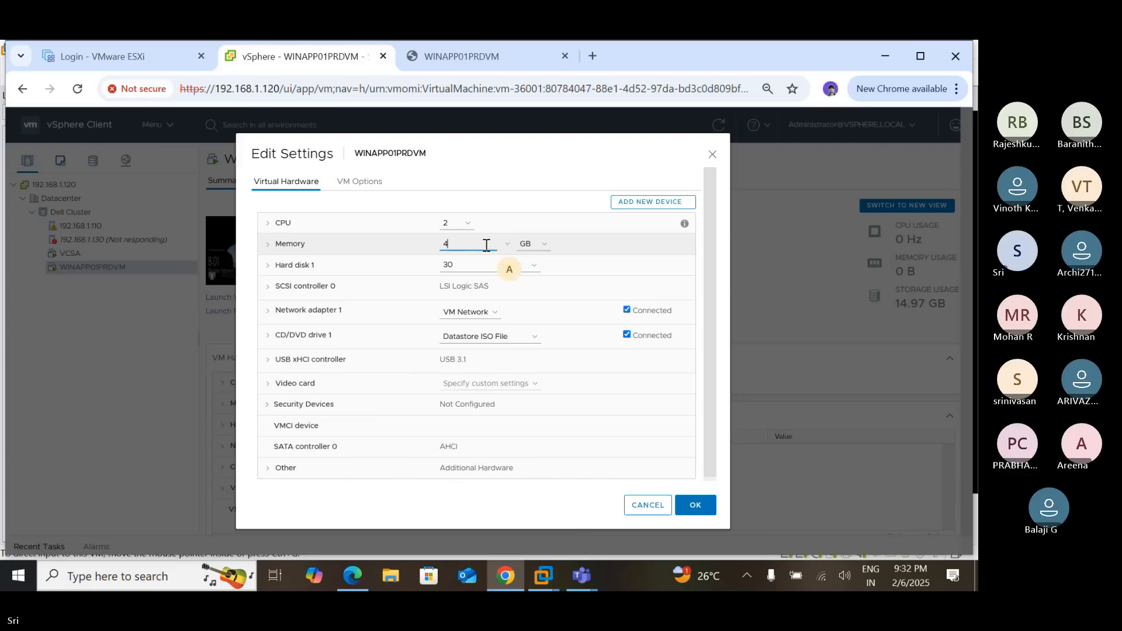
key(BackSpace)
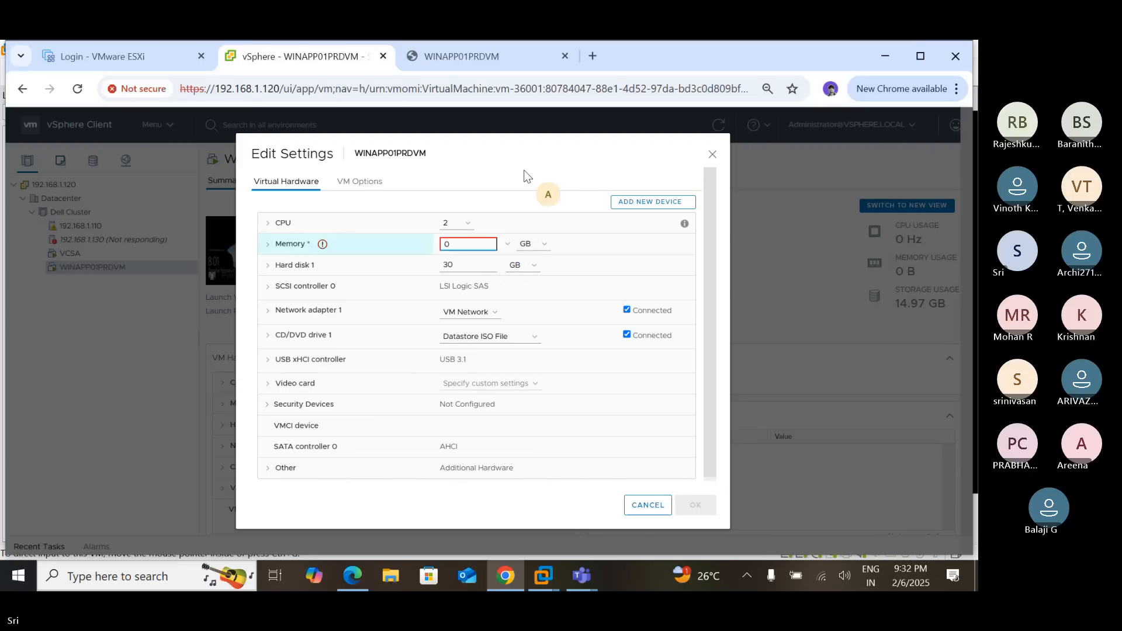
key(BackSpace)
text(2)
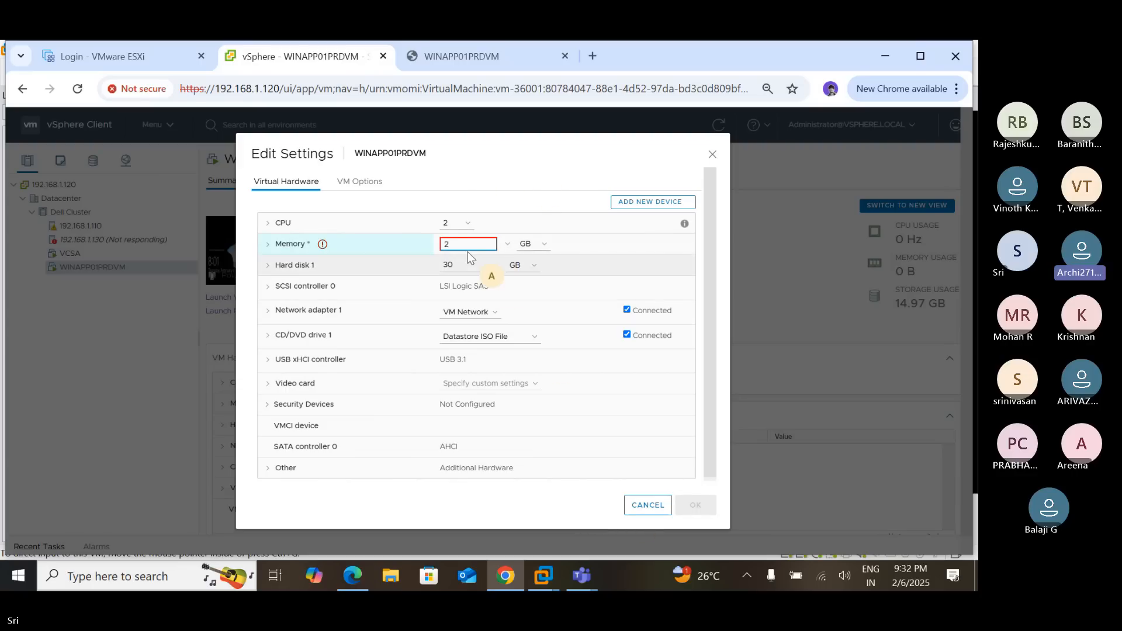
mouse_move(463, 249)
key(BackSpace)
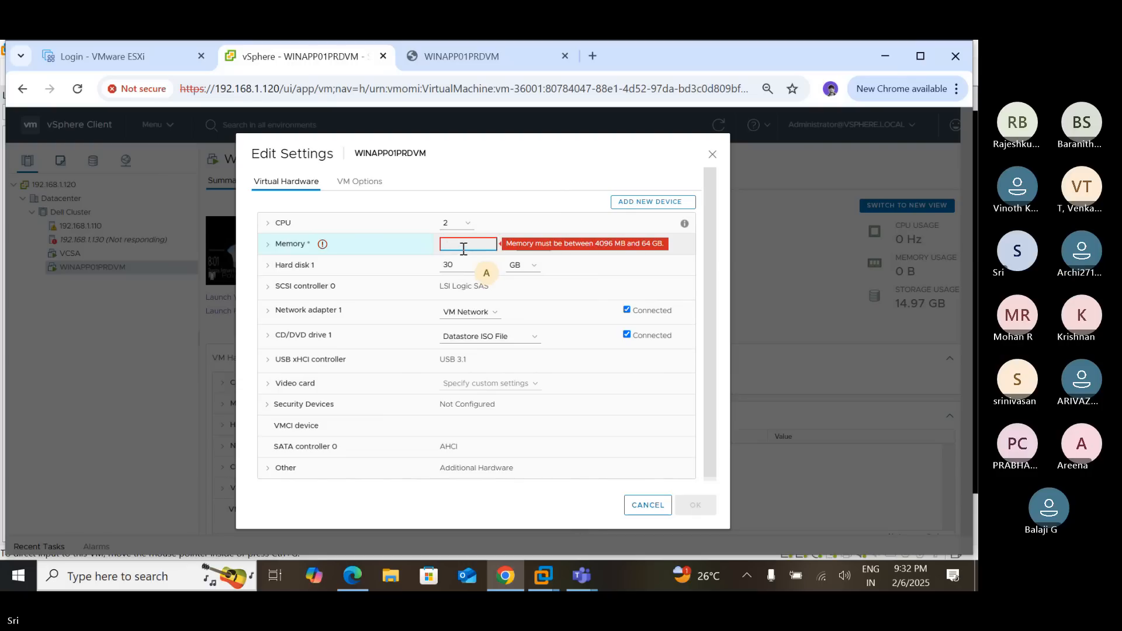
text(6)
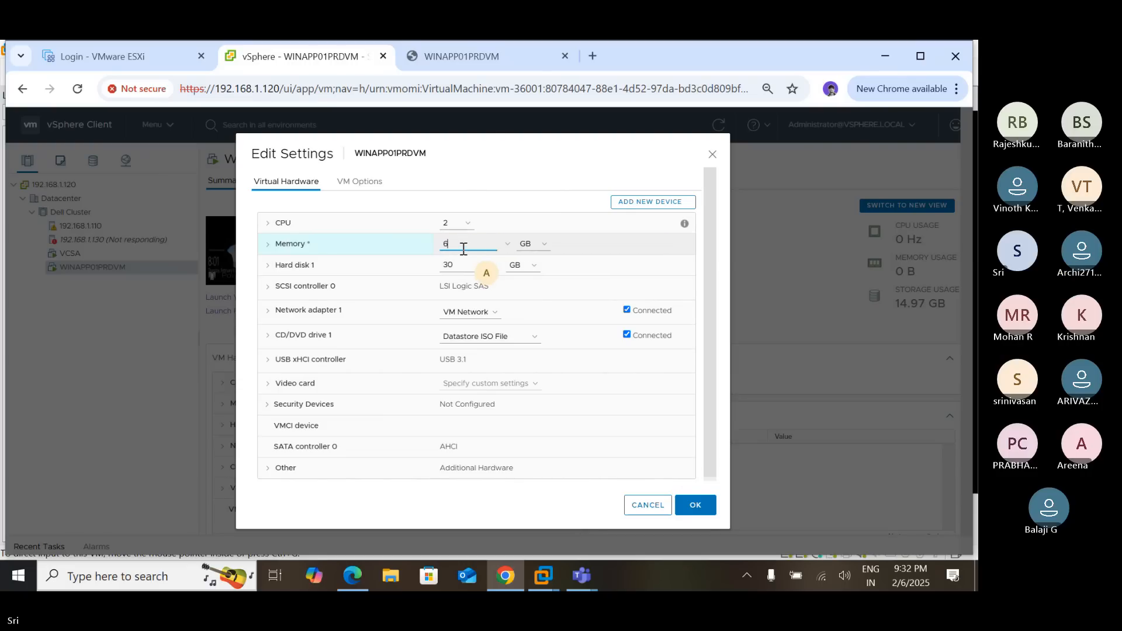
click(700, 505)
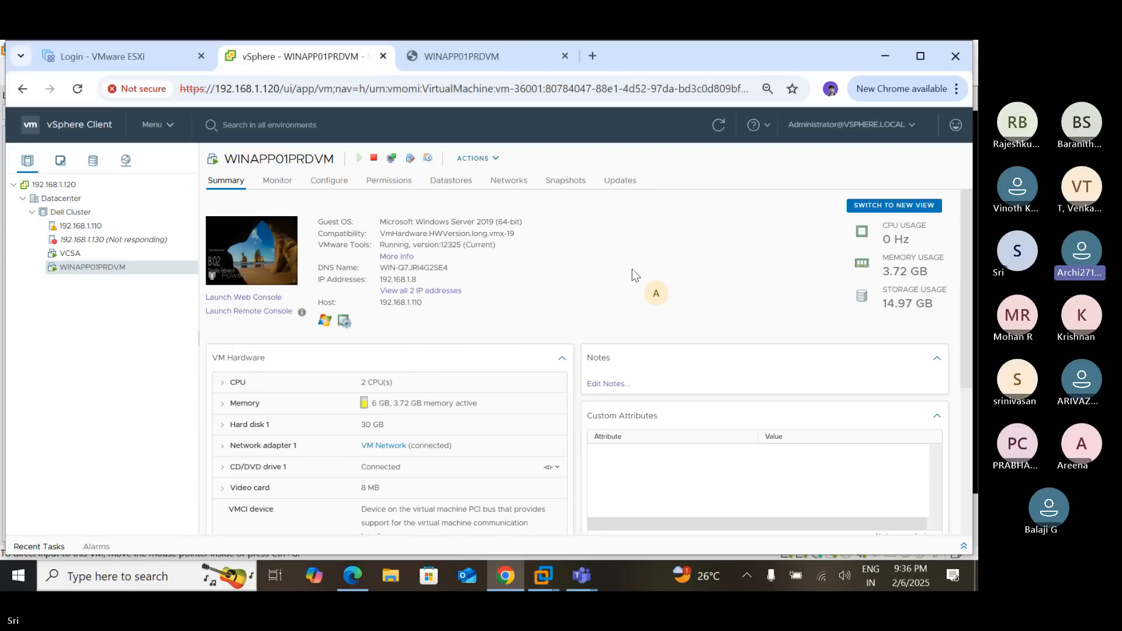
Try to reduce the memory of the running WINAPP01PRDVM to 4 GB and cancel the settings
click(495, 162)
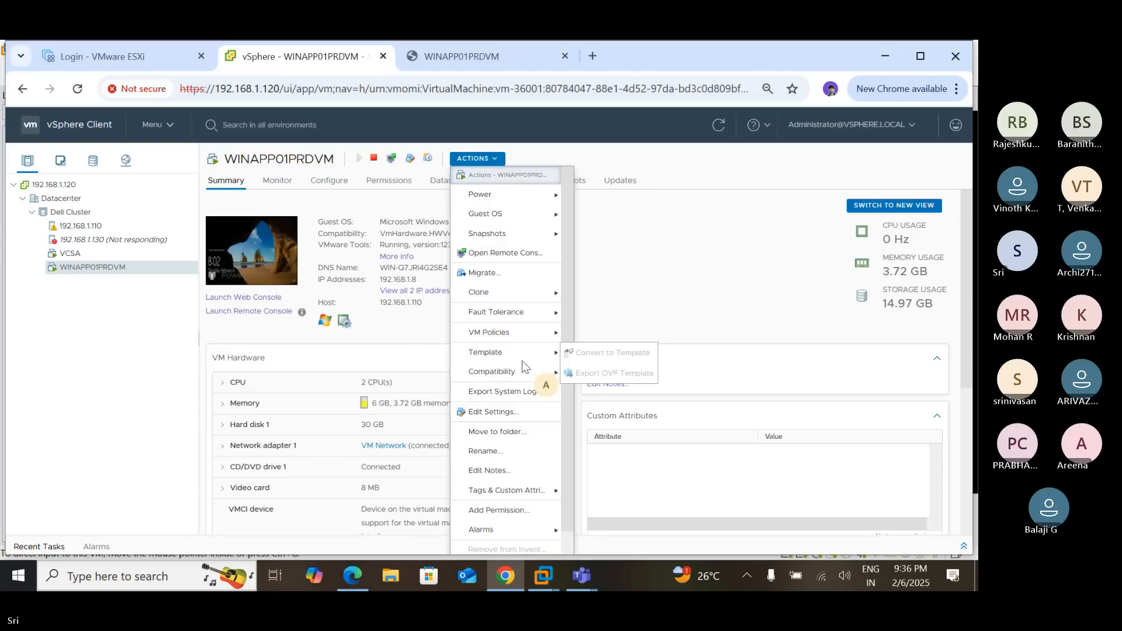
click(494, 411)
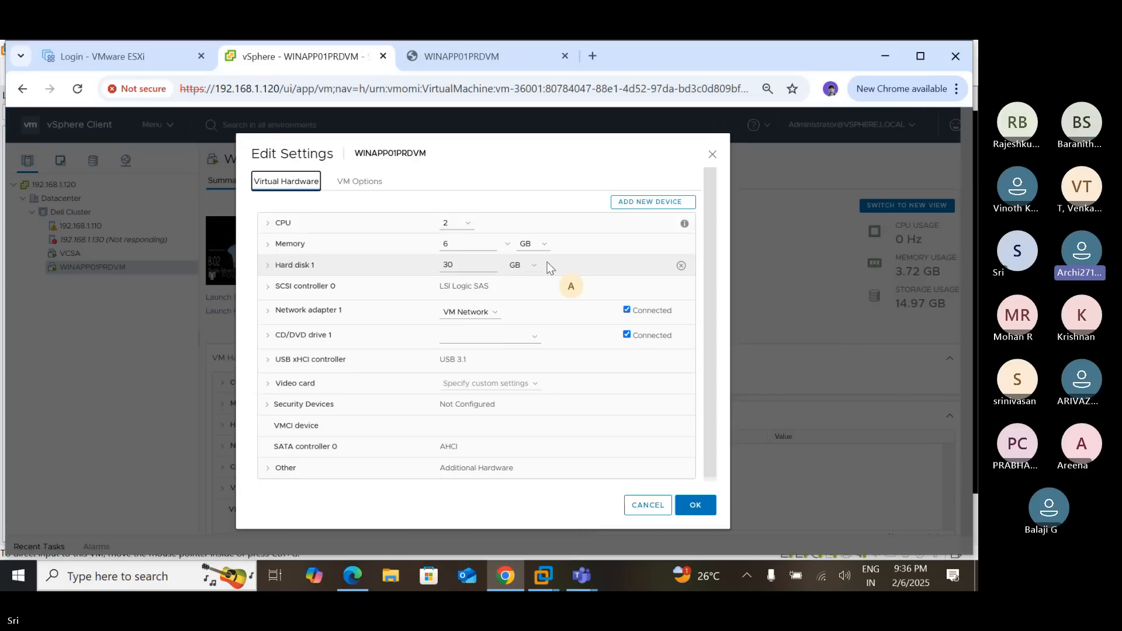
click(467, 246)
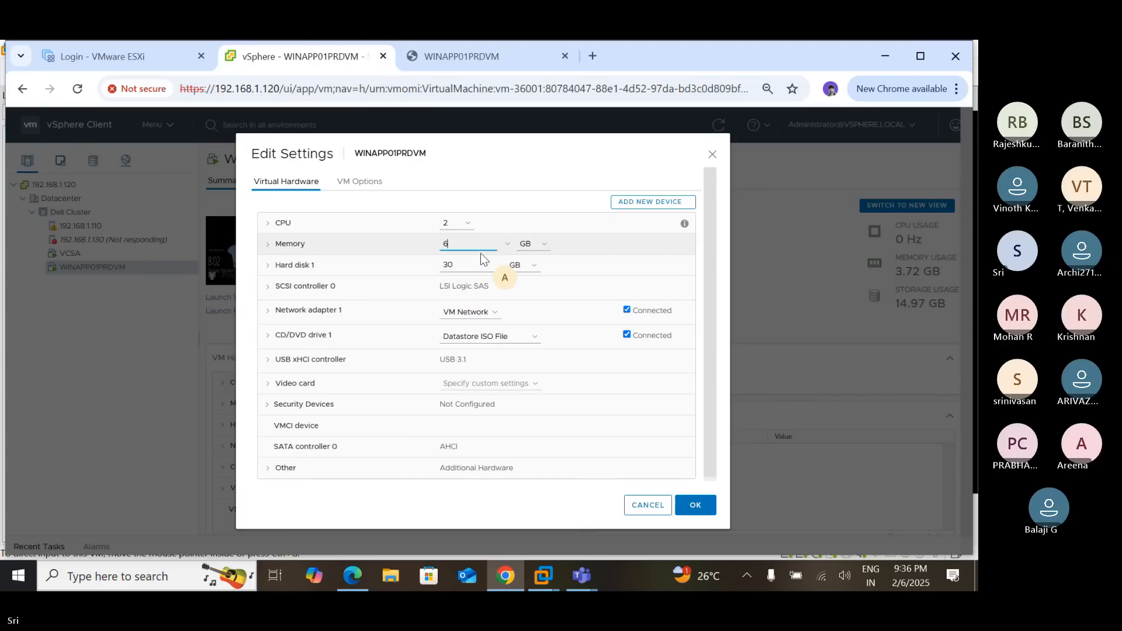
key(BackSpace)
text(0)
mouse_move(468, 245)
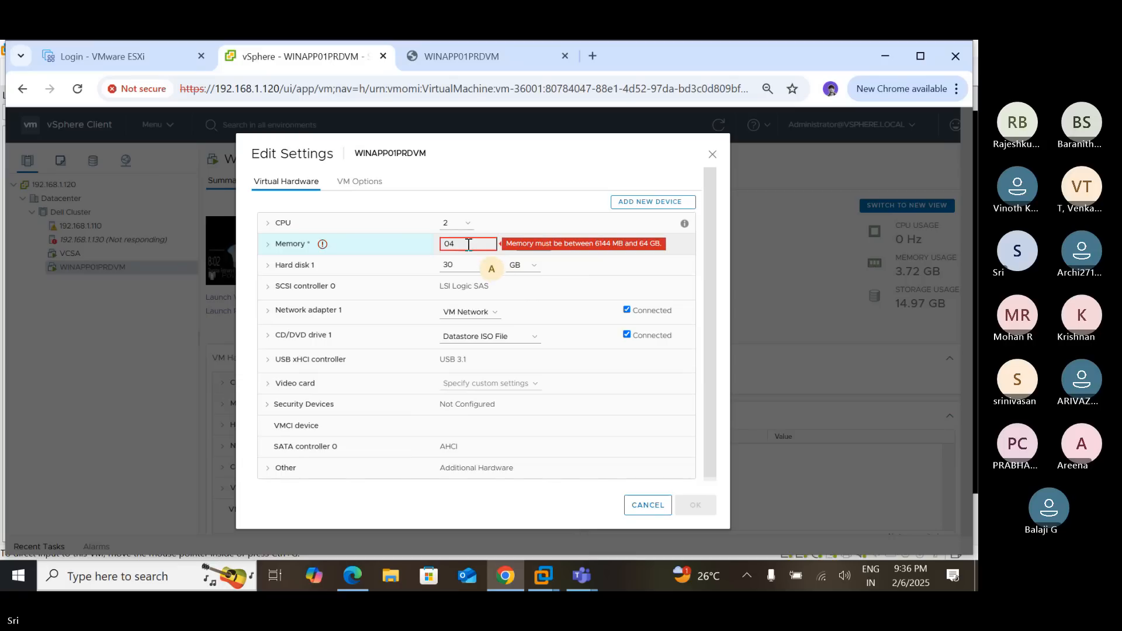
key(BackSpace)
key(BackSpace)
text(4)
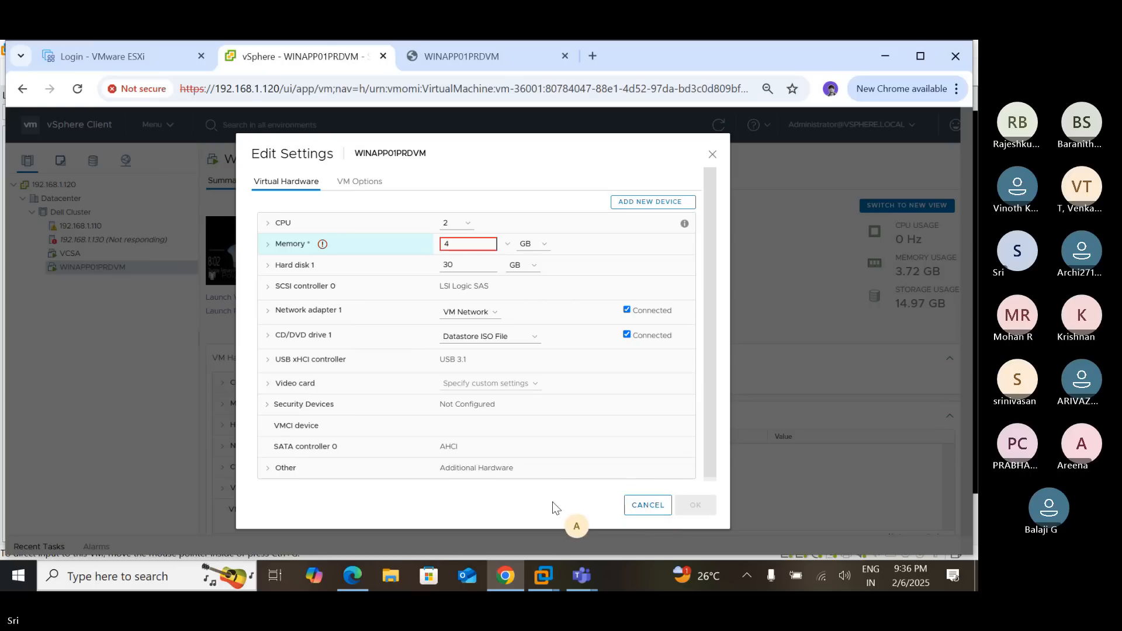
click(632, 510)
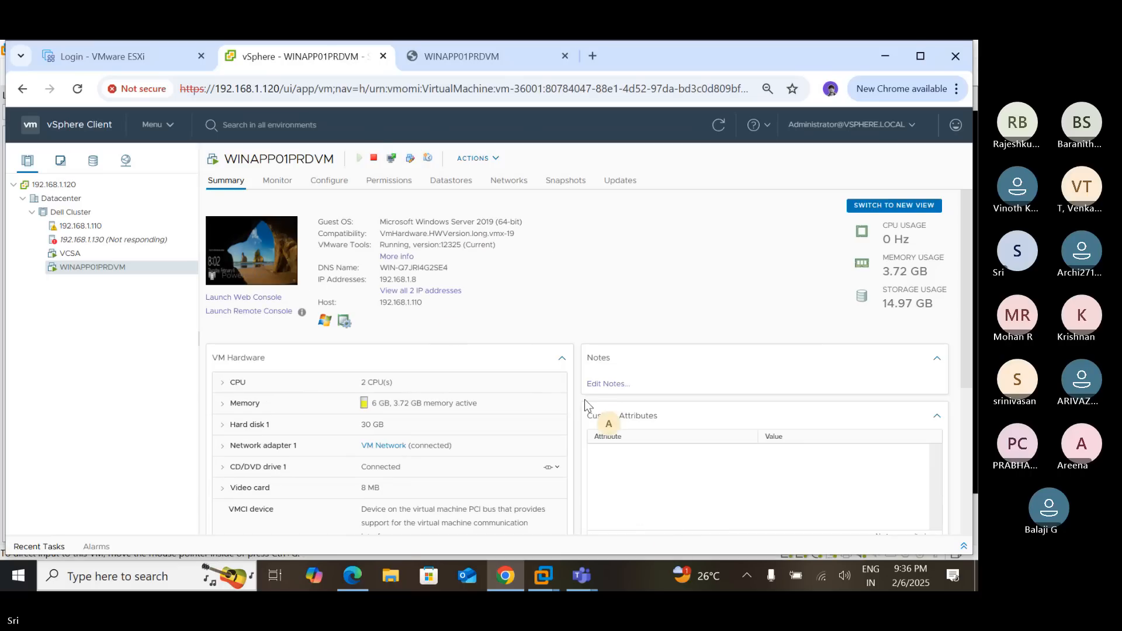
Shut down the guest operating system of WINAPP01PRDVM, set its memory to 4 GB and save the settings
click(373, 157)
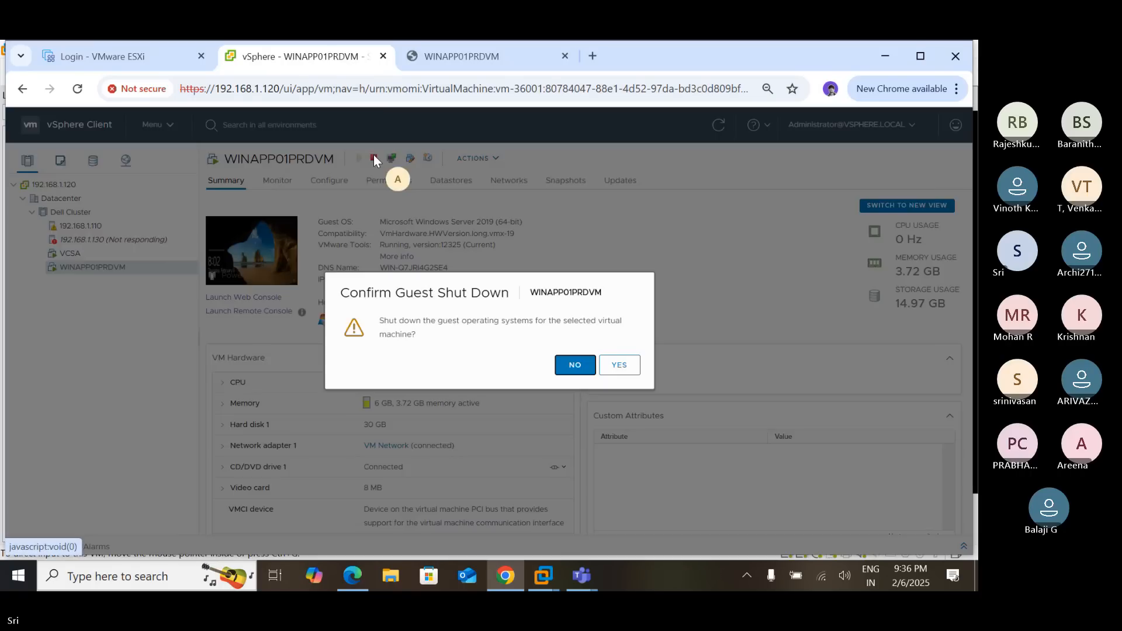
click(619, 365)
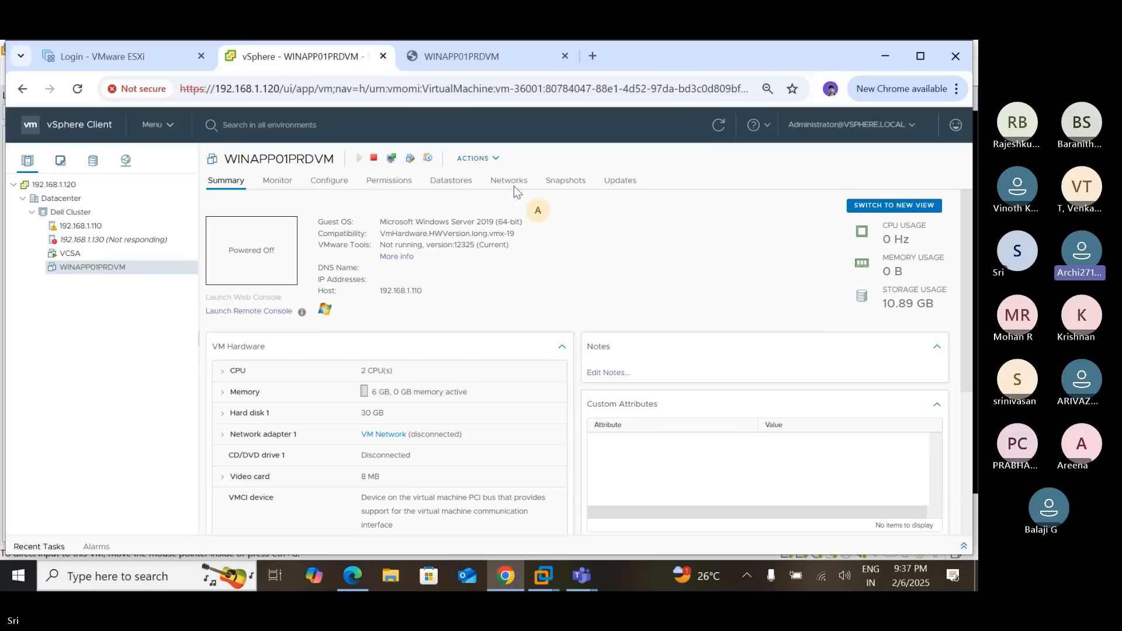
click(496, 161)
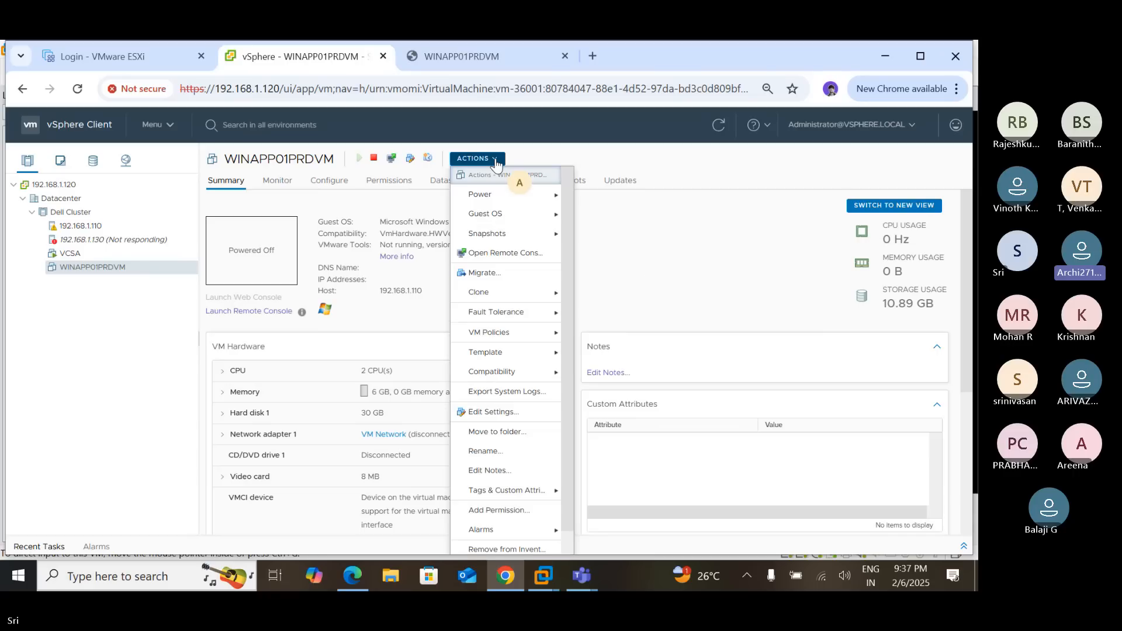
click(528, 412)
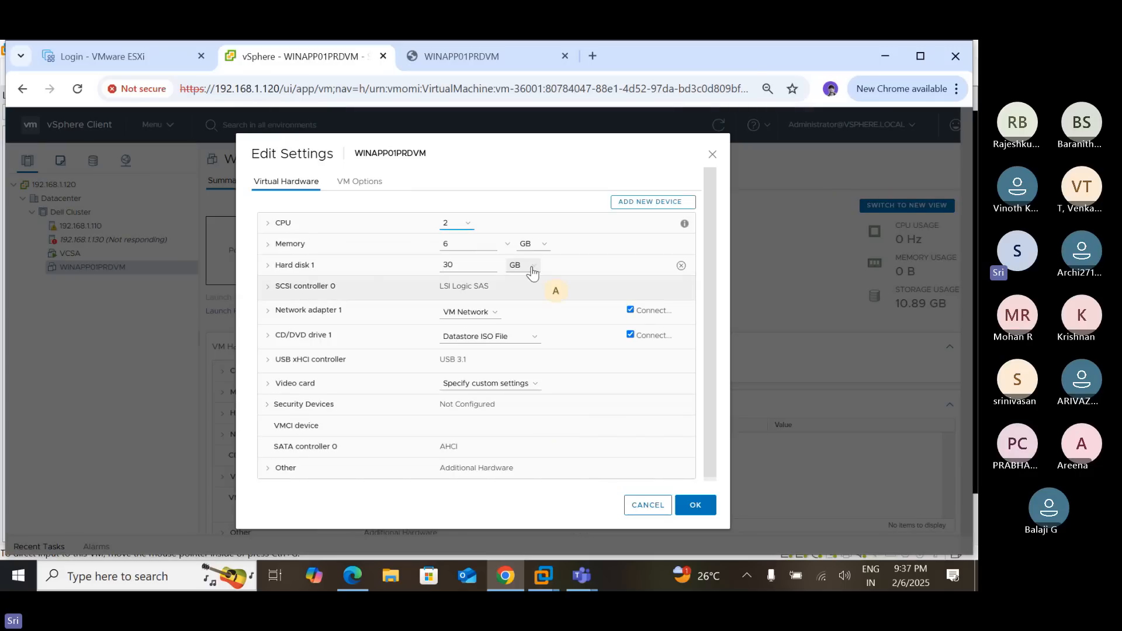
click(464, 243)
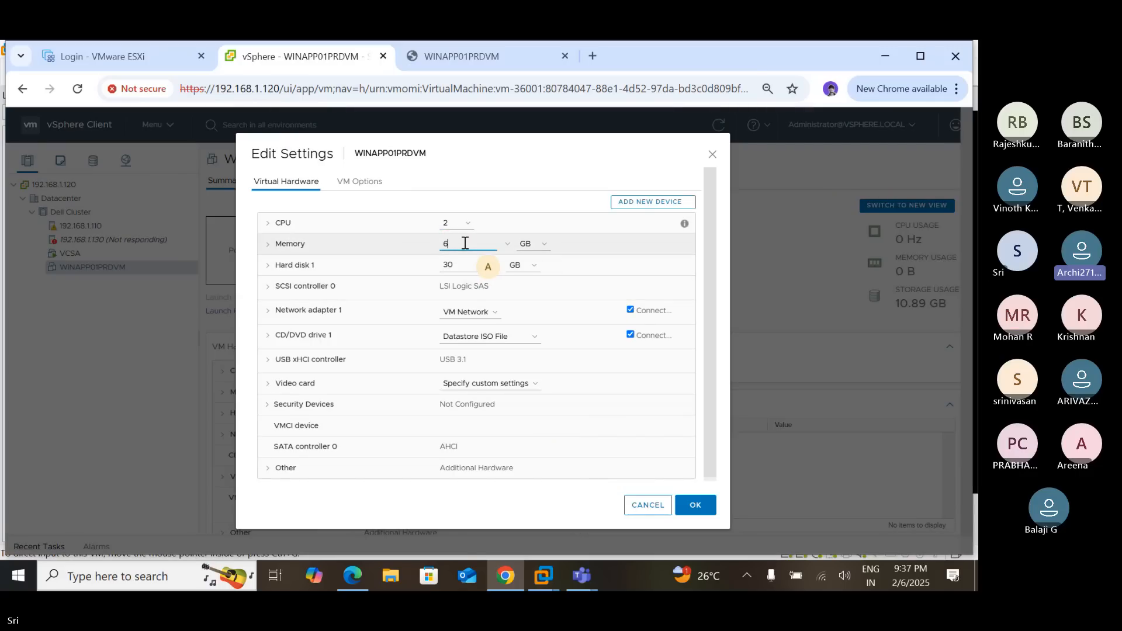
key(BackSpace)
text(4)
click(431, 506)
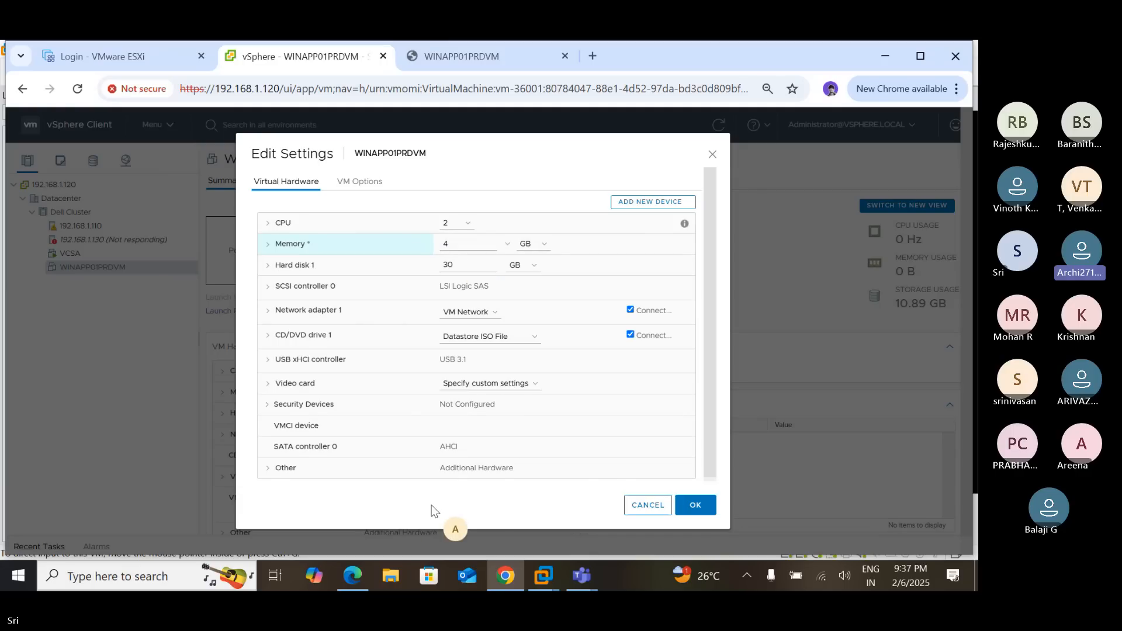
click(694, 506)
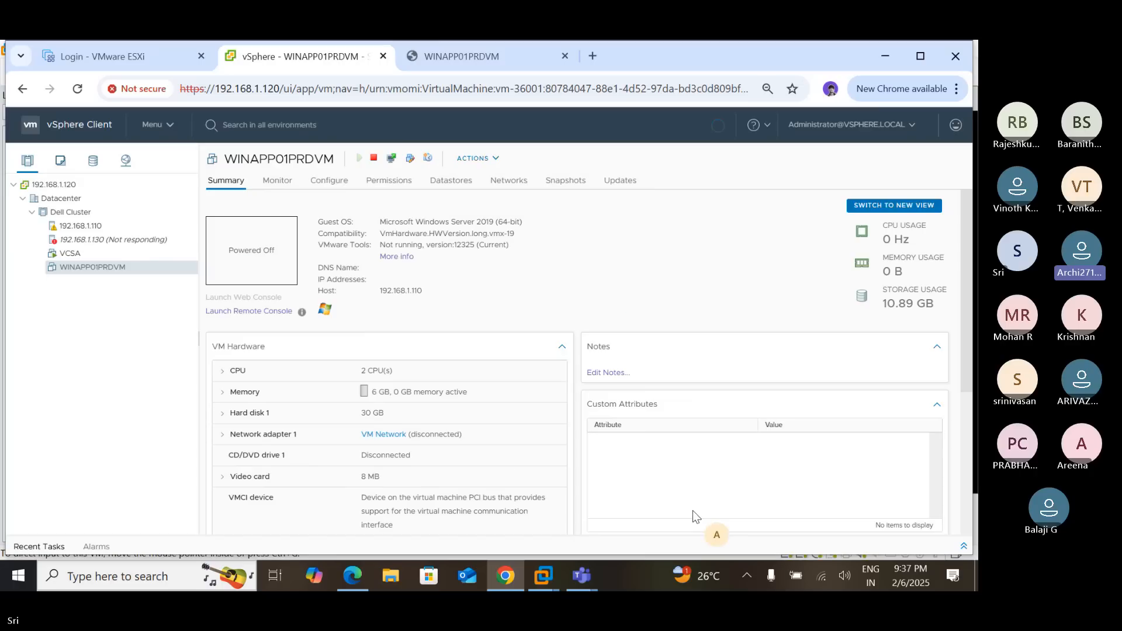